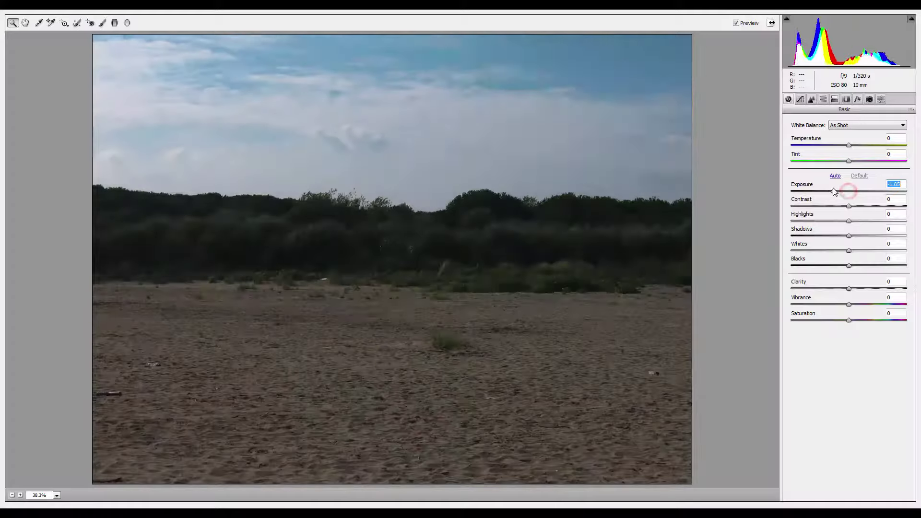
Darken the copy in Camera Raw (Exposure -1.35, Contrast +68), hide the original, and mask the copy.
mouse_move(849, 205)
left_mouse_down()
mouse_move(888, 206)
mouse_move(808, 220)
mouse_move(839, 235)
mouse_move(809, 250)
mouse_move(825, 265)
left_mouse_up()
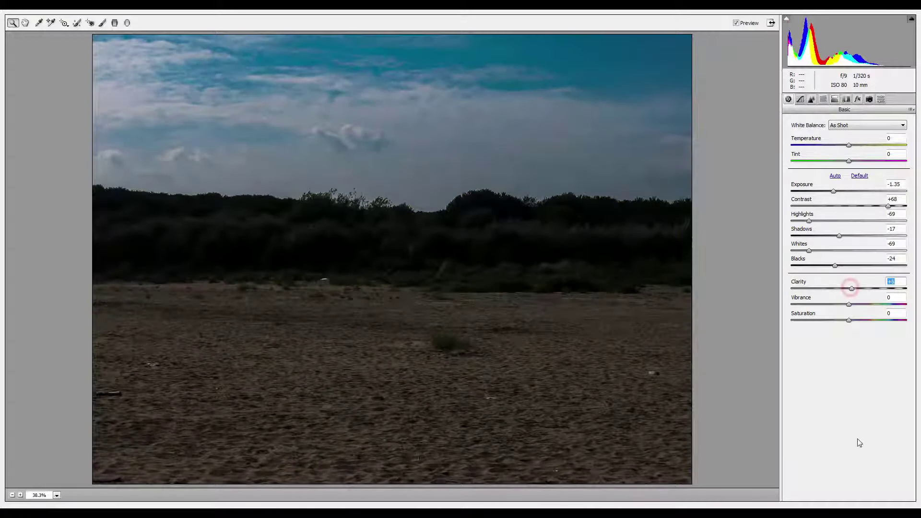
left_click(874, 470)
left_click(822, 118)
left_click(853, 504)
Mask out the beach photo's sky and add a black-filled layer beneath it.
key("w")
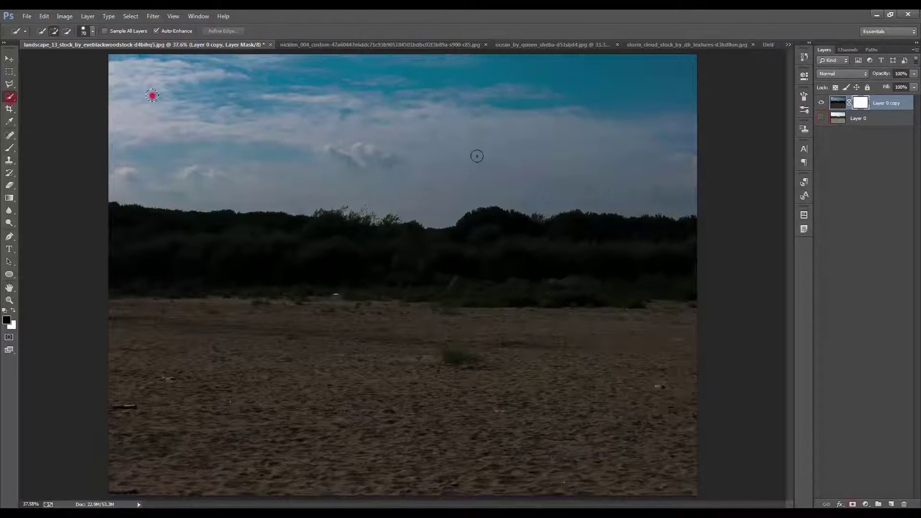
key("b")
key("alt+BackSpace")
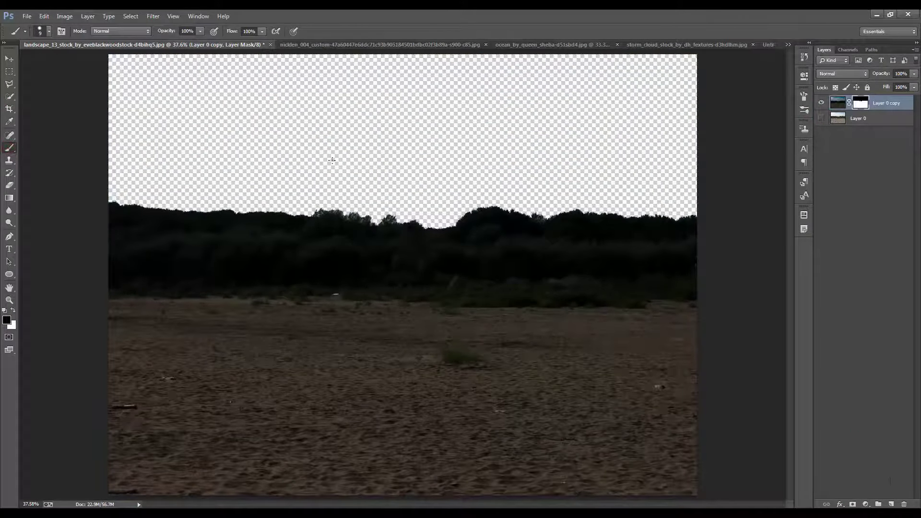
left_click(891, 504, "ctrl")
key("alt+BackSpace")
Refine the sky mask's edge along the treeline ridge.
right_click(860, 105)
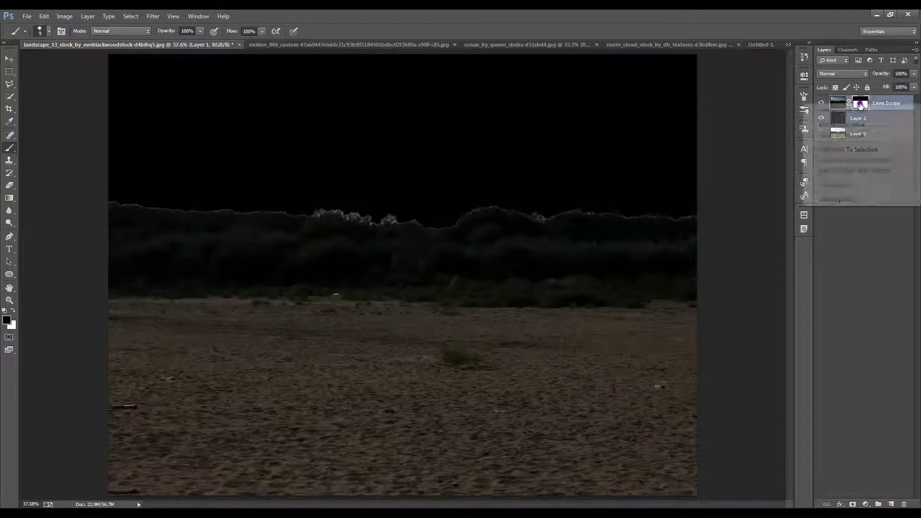
left_click(843, 200)
left_click(514, 191)
right_click(860, 105)
left_click(839, 185)
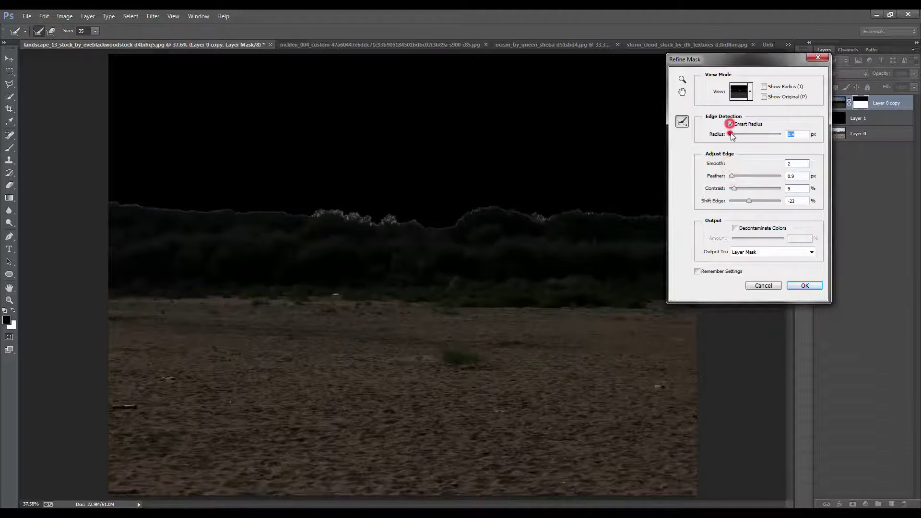
key("bracketright")
left_click_drag(114, 202, 371, 219)
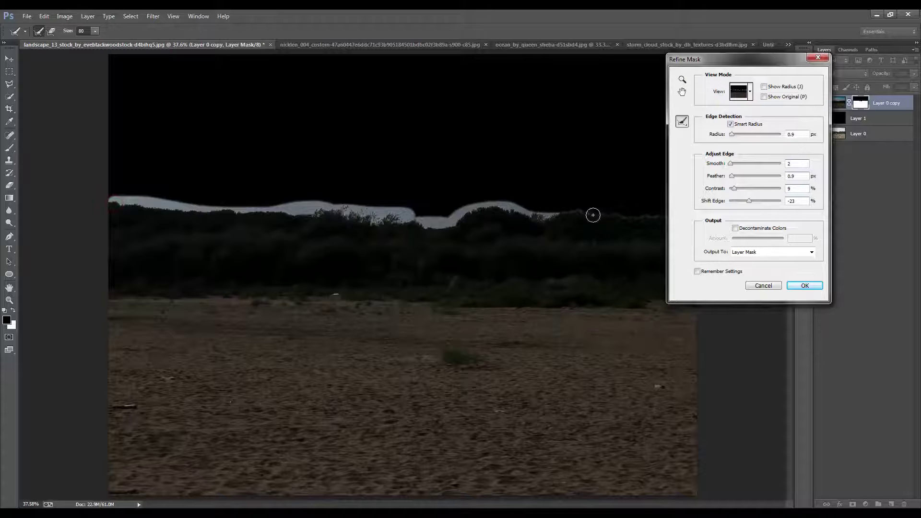
left_click(804, 286)
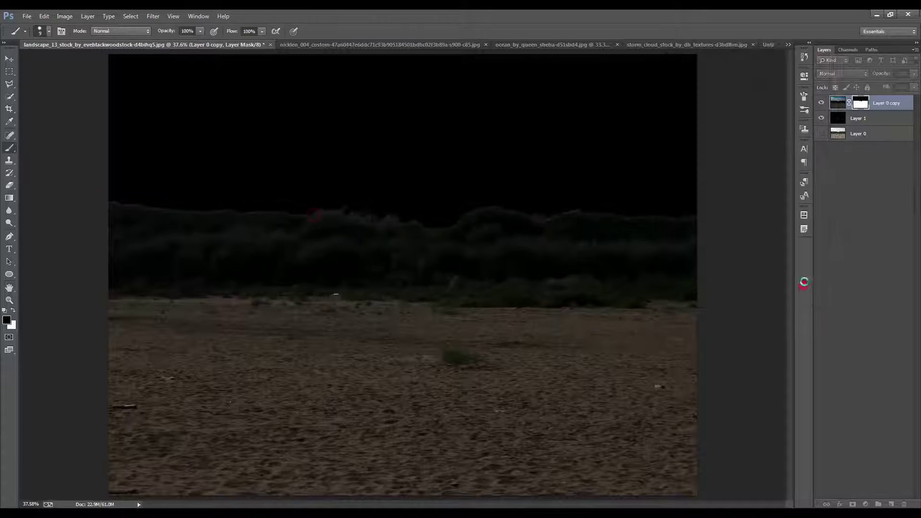
Bring the storm-cloud photo in as Layer 2 and lower it behind the trees.
left_click(363, 42)
left_click(540, 44)
left_click(616, 44)
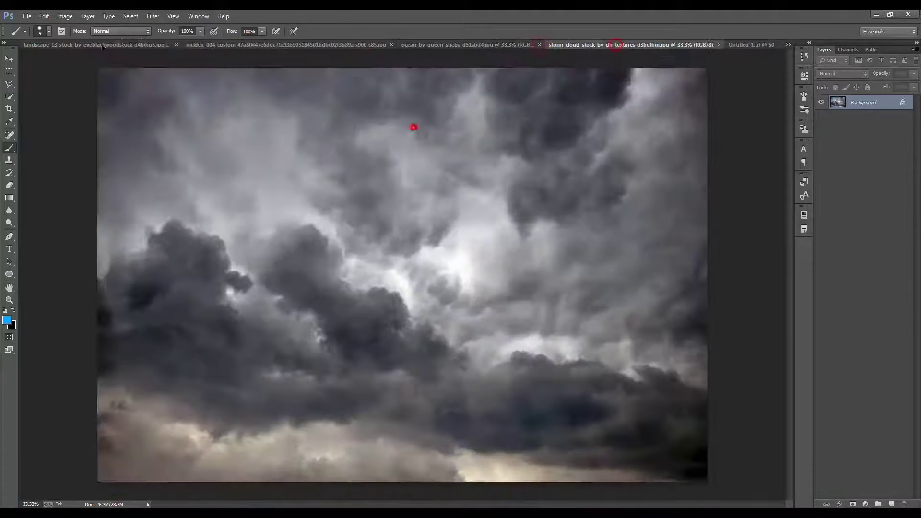
left_click_drag(411, 127, 96, 44)
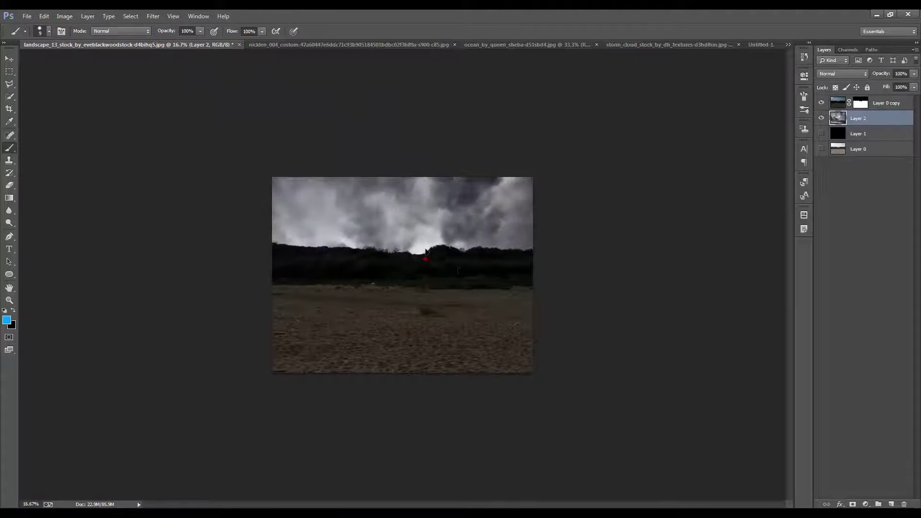
left_click_drag(422, 242, 425, 277)
Add a Hue/Saturation adjustment layer to the storm clouds.
scroll(425, 269, "up", 2)
left_click(866, 504)
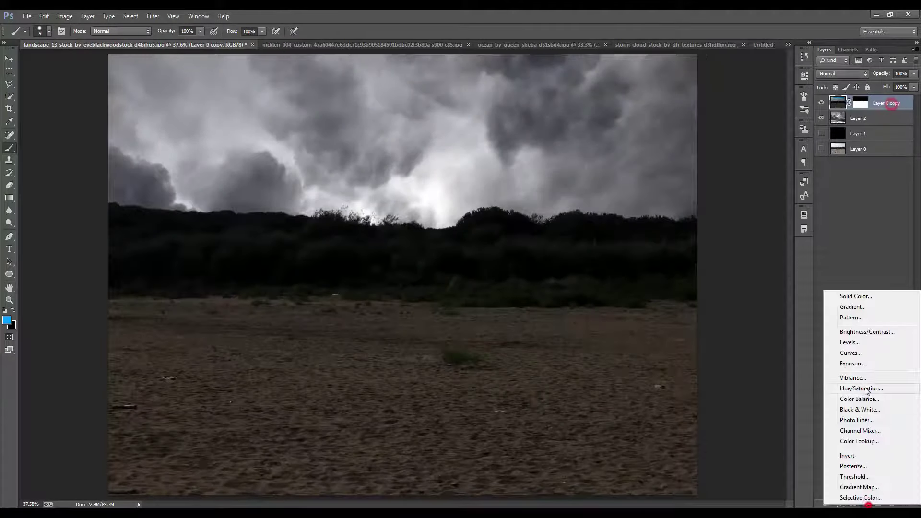
left_click(865, 387)
left_click(777, 71)
Bring the ocean photo in as Layer 3, squash it down at 36% opacity, then restore full opacity.
left_click(533, 44)
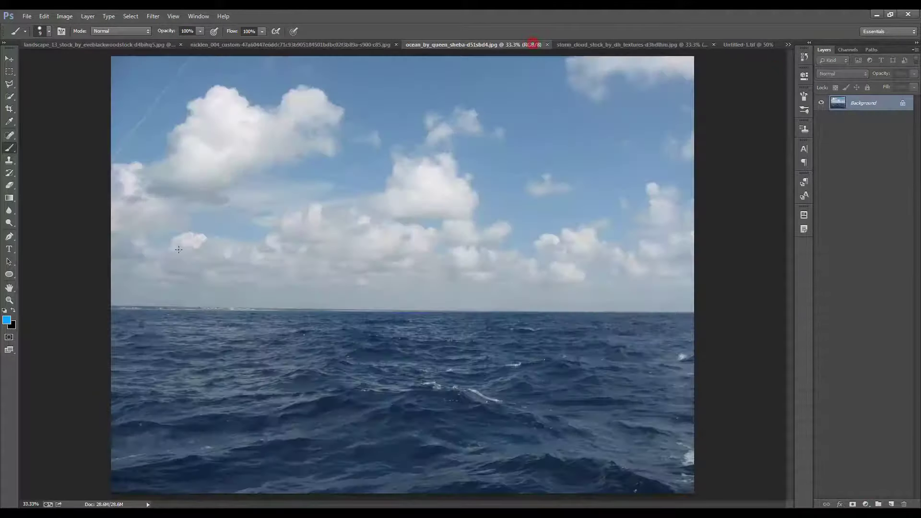
mouse_move(111, 50)
left_mouse_down()
mouse_move(327, 281)
mouse_move(324, 263)
left_mouse_up()
key("ctrl+minus")
key("ctrl+minus")
key("ctrl+minus")
key("3")
key("6")
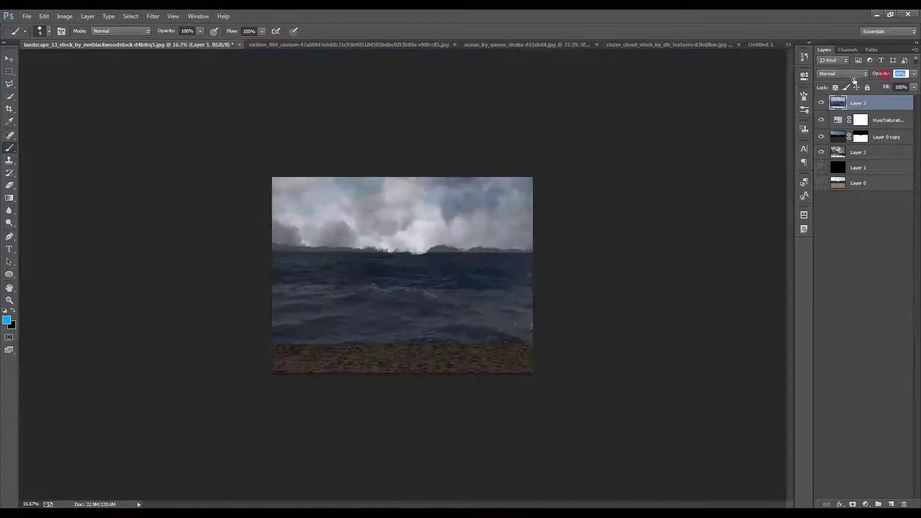
key("ctrl+t")
left_click_drag(389, 124, 390, 164)
key("Return")
key("b")
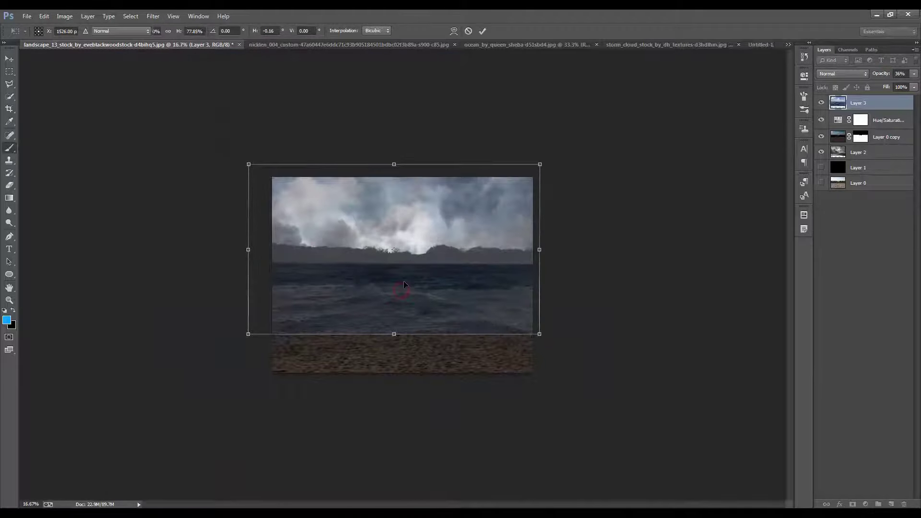
key("ctrl+0")
left_click_drag(880, 74, 907, 74)
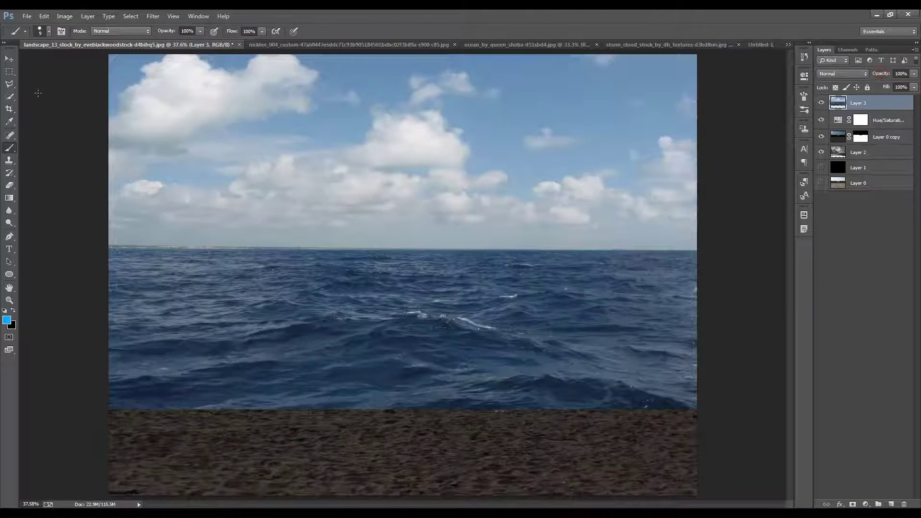
Mask out the ocean's sky, move the water up to the treeline, and stretch it toward the sand.
key("w")
left_click(179, 107)
left_click(852, 504)
key("ctrl+i")
left_click_drag(418, 321, 415, 309)
key("ctrl+t")
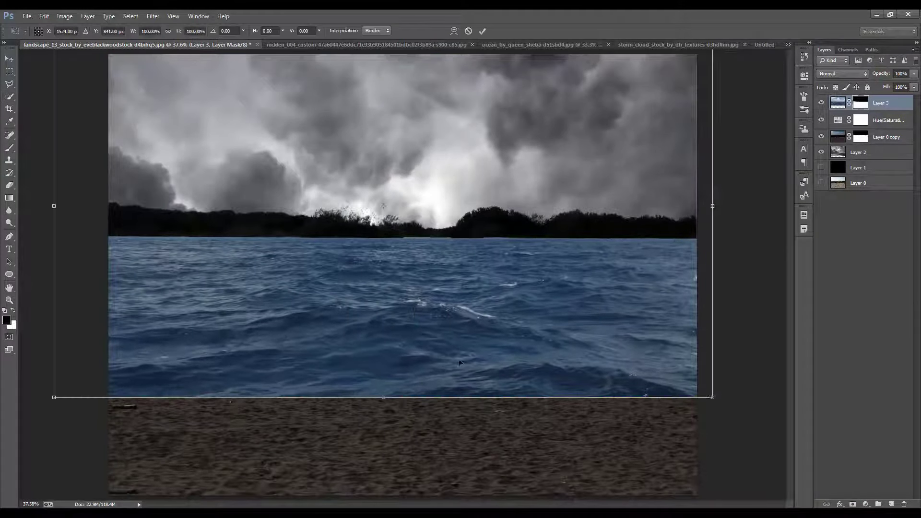
left_click_drag(713, 397, 713, 401)
key("Return")
Add a Hue/Saturation layer to grey the water and select the ocean layer's mask.
left_click(865, 503)
left_click(861, 386)
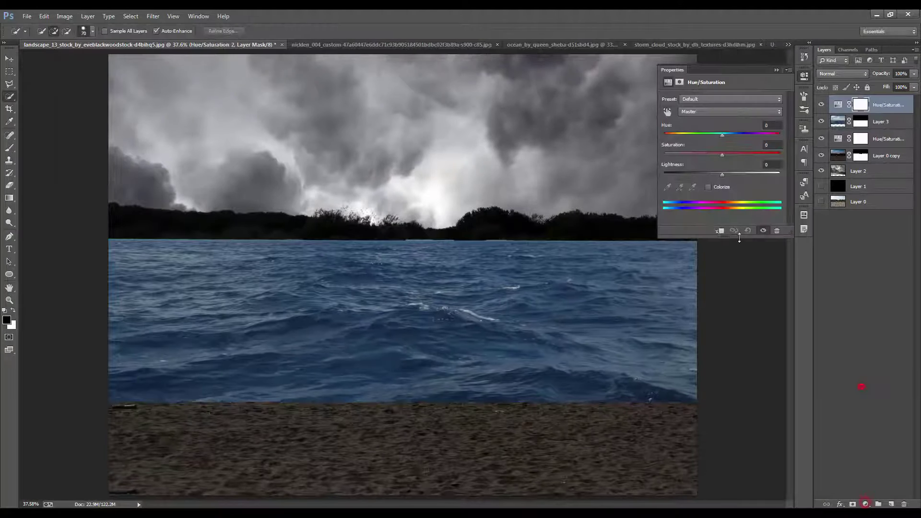
left_click(777, 69)
left_click(861, 122)
With a grass brush tip, paint grassy strands into the mask along the water's far edge.
key("ctrl+plus")
key("ctrl+plus")
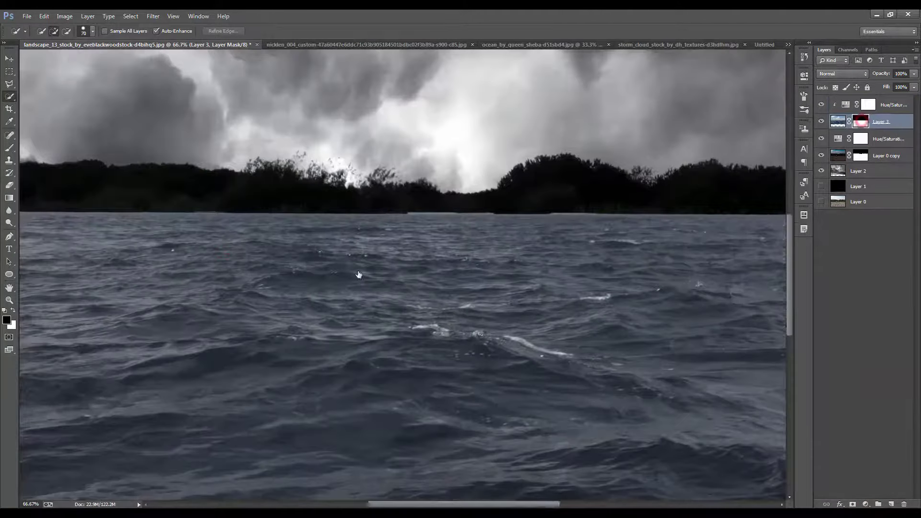
key("F5")
left_click(9, 147)
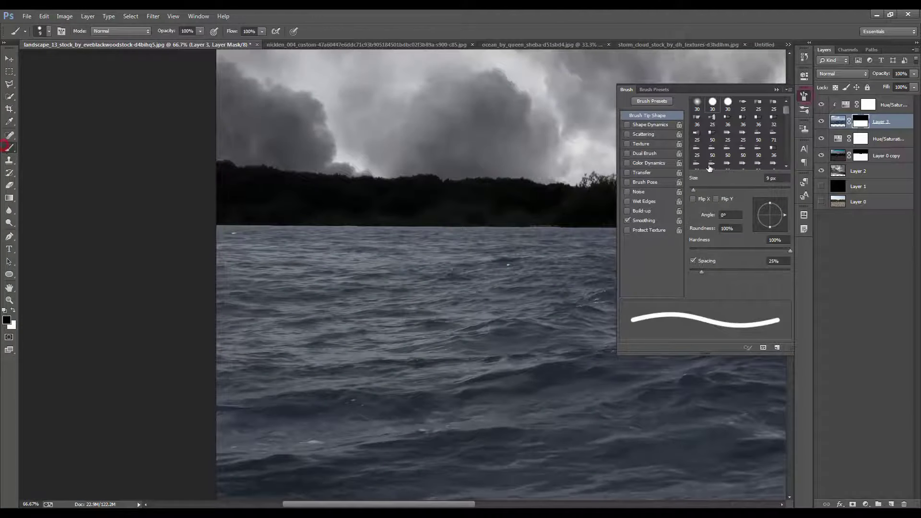
left_click(743, 135)
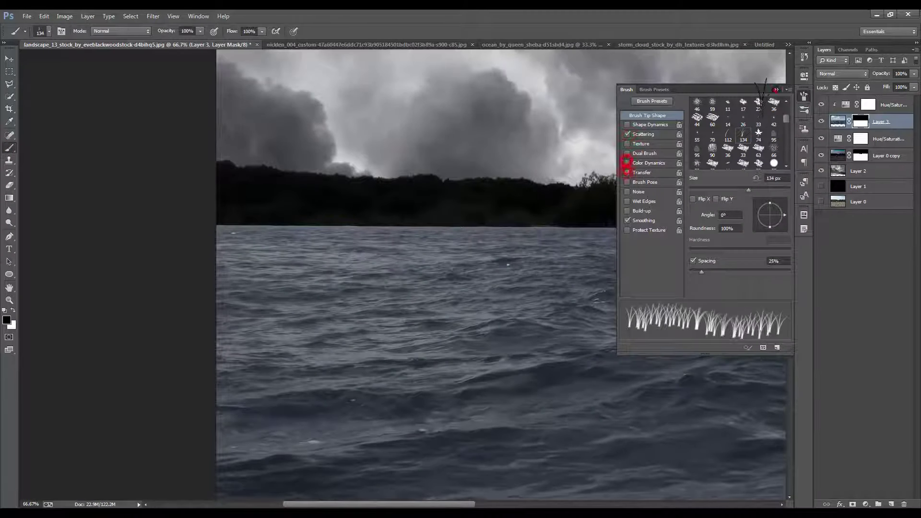
left_click(775, 90)
key("ctrl+z")
left_click_drag(539, 251, 464, 210)
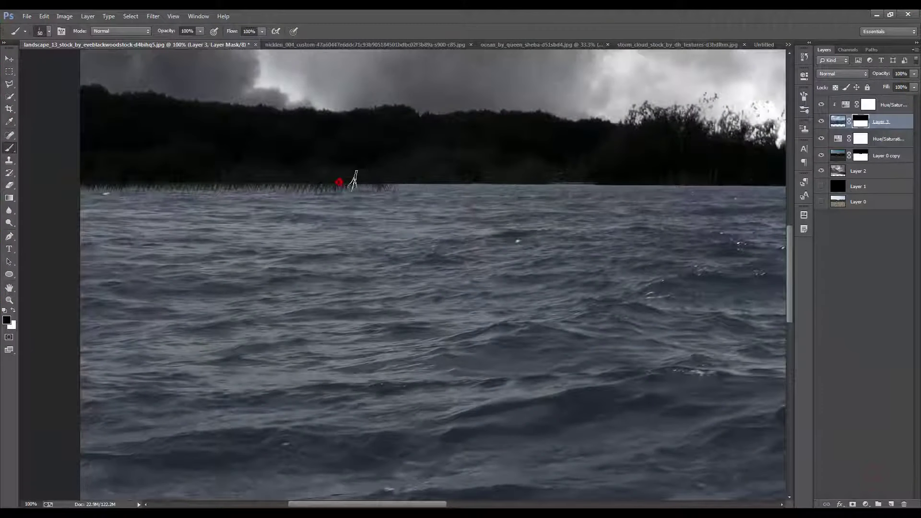
left_click_drag(551, 175, 292, 183)
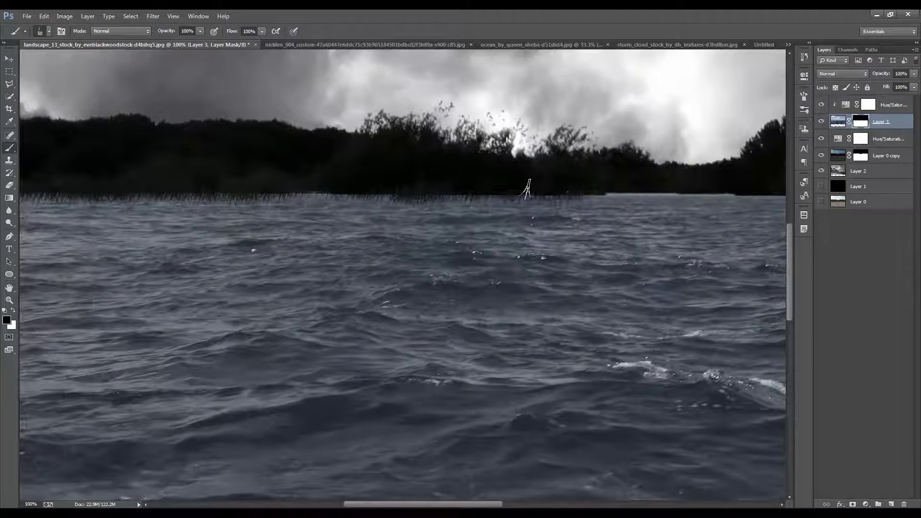
left_click_drag(617, 226, 308, 188)
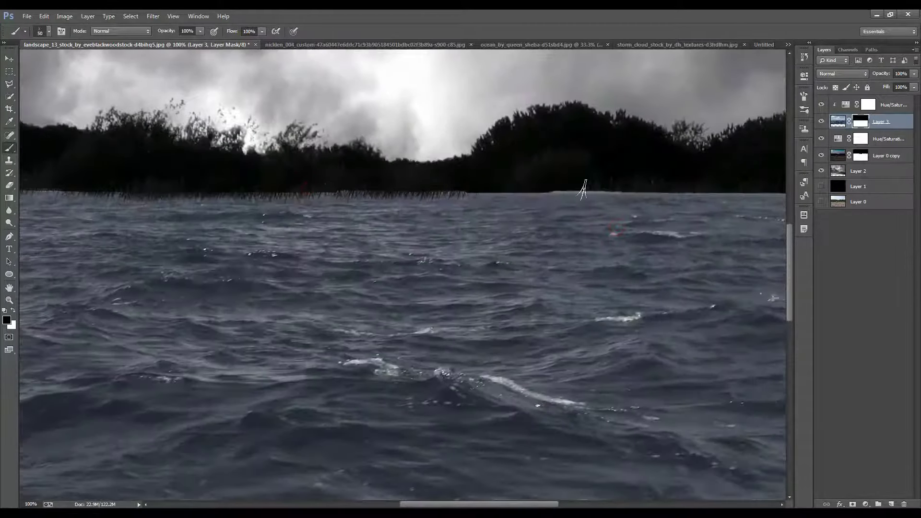
left_click_drag(583, 189, 314, 180)
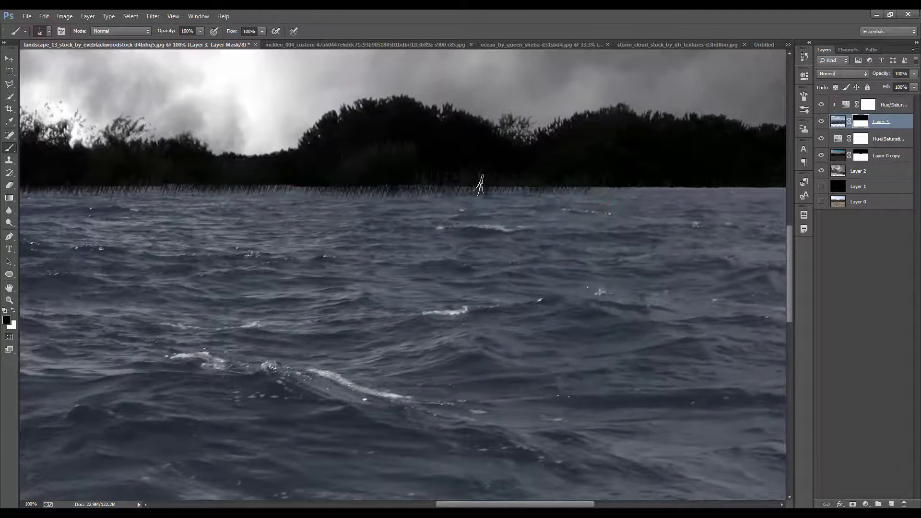
left_click_drag(623, 206, 377, 180)
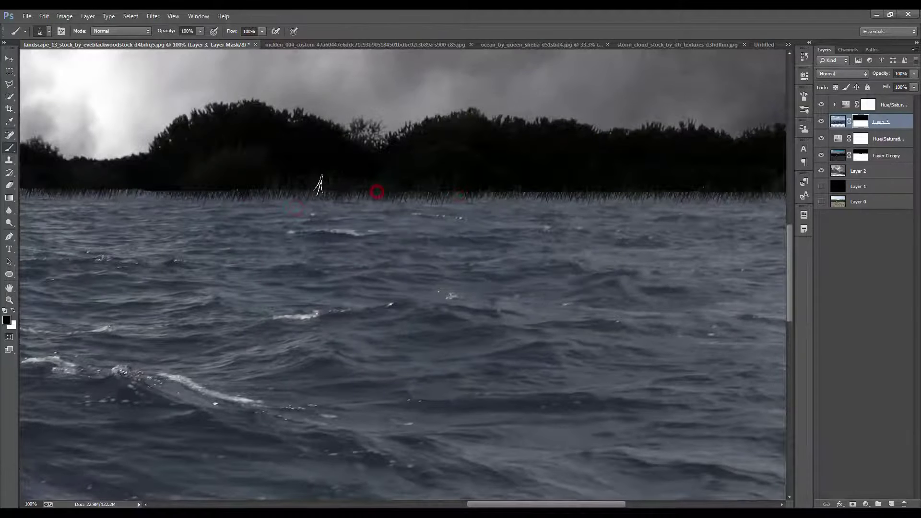
key("ctrl+minus")
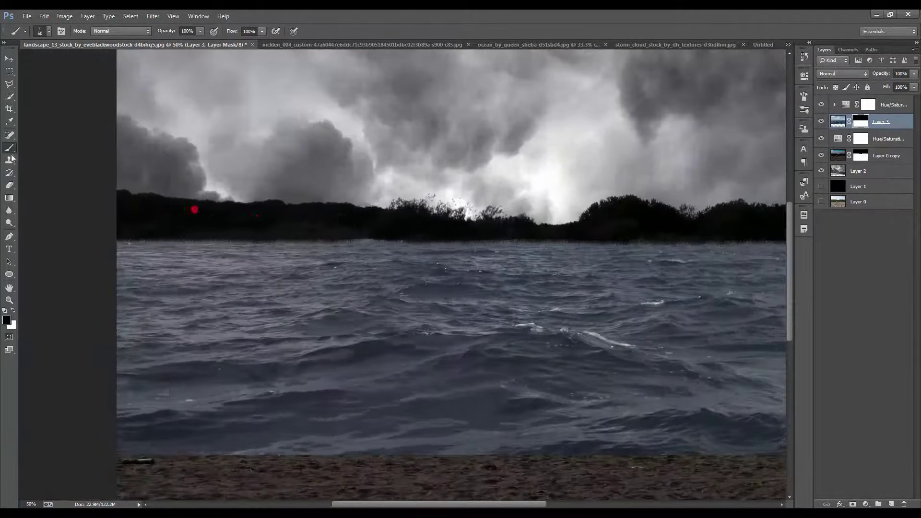
Switch to another brush tip and paint more strands along the horizon.
right_click(165, 159)
left_click(331, 228)
key("ctrl+plus")
key("ctrl+plus")
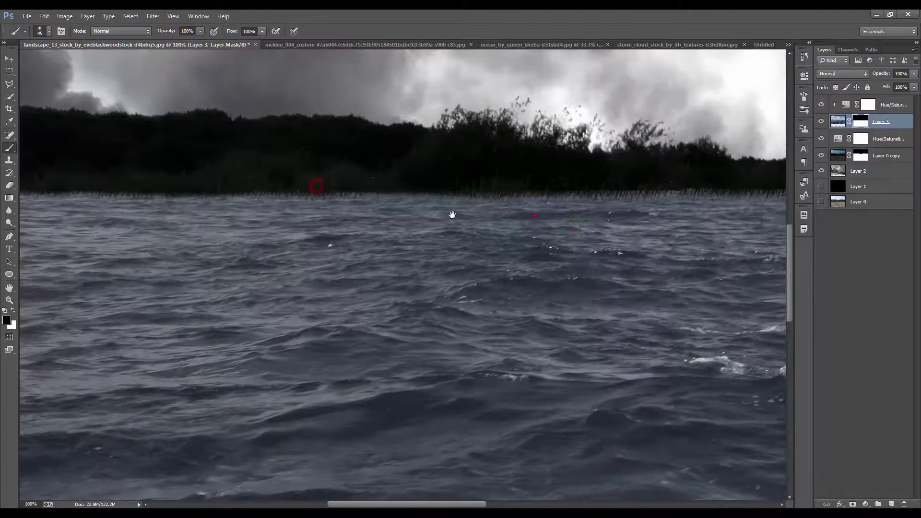
left_click_drag(451, 214, 403, 184)
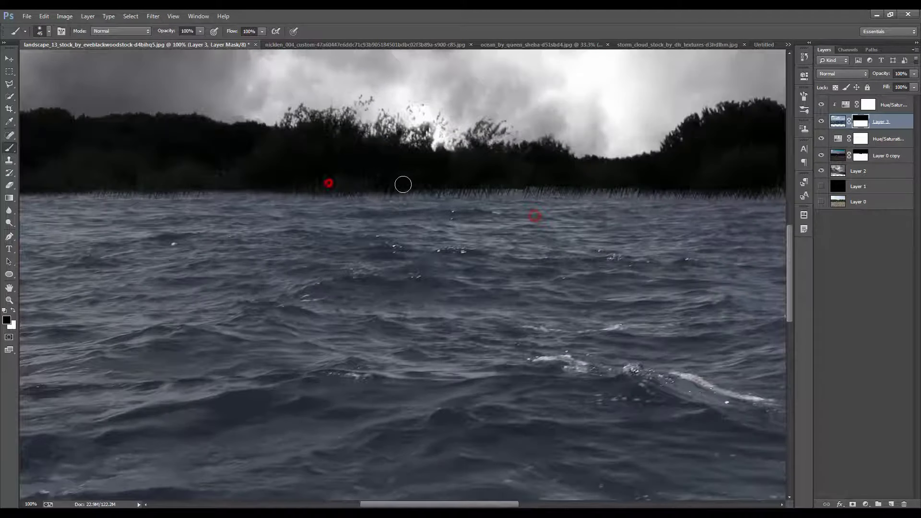
left_click_drag(559, 181, 439, 181)
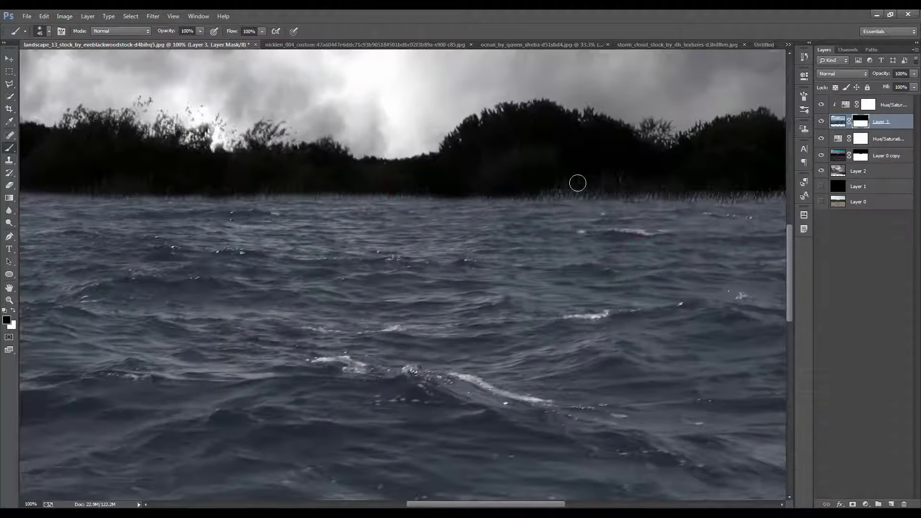
left_click_drag(563, 182, 374, 182)
key("ctrl+minus")
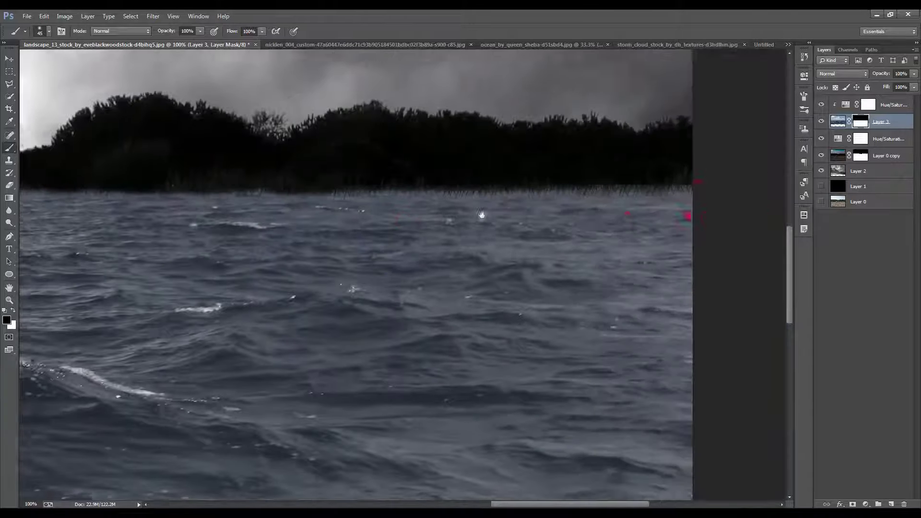
key("ctrl+minus")
Place the underwater seal photo as Layer 4 and enlarge it over the lower left.
left_click(343, 46)
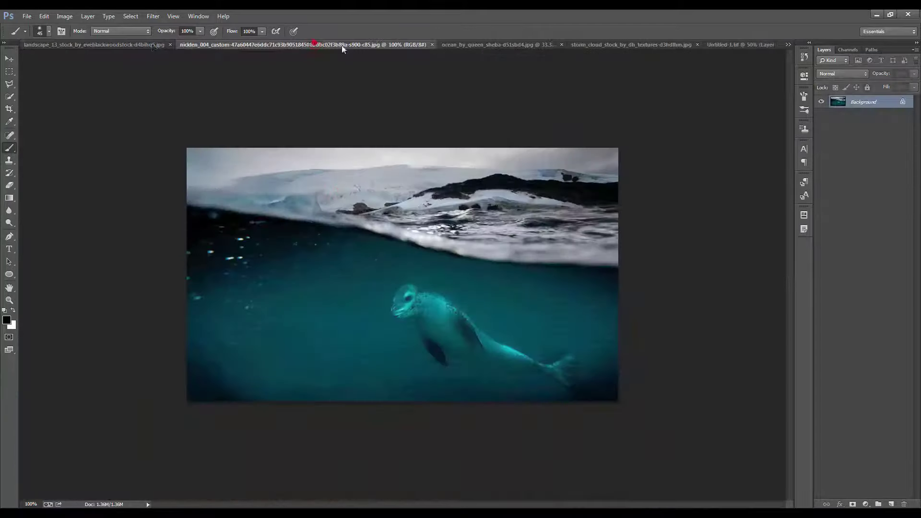
left_click_drag(152, 48, 358, 295)
key("ctrl+minus")
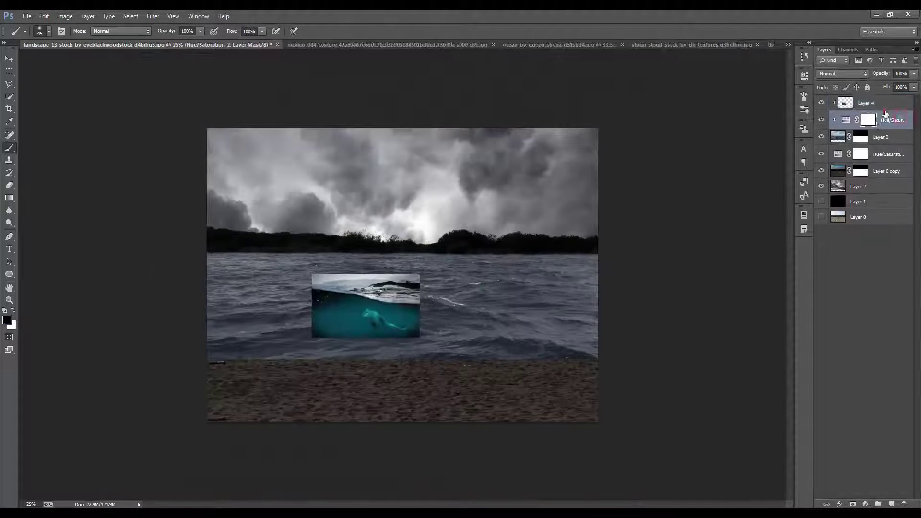
key("ctrl+plus")
key("ctrl+plus")
key("ctrl+plus")
left_click_drag(510, 192, 242, 405)
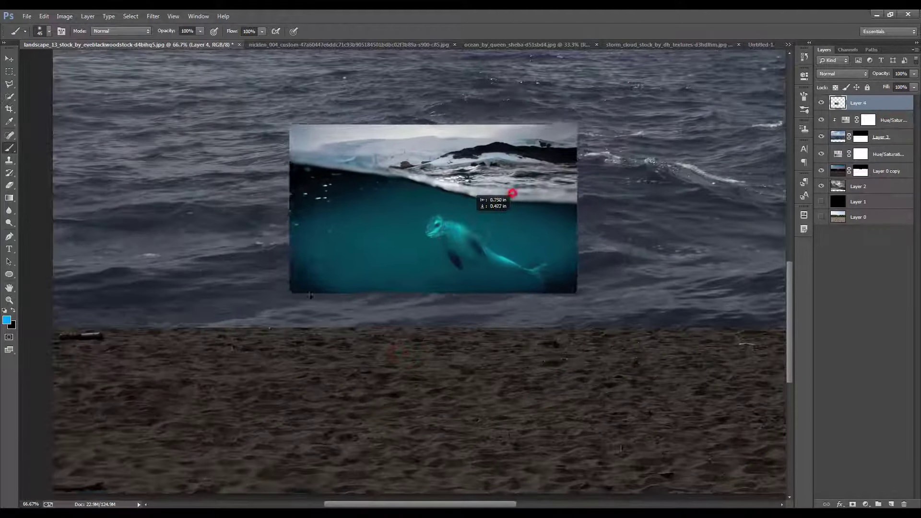
key("ctrl+t")
left_click_drag(327, 325, 488, 176)
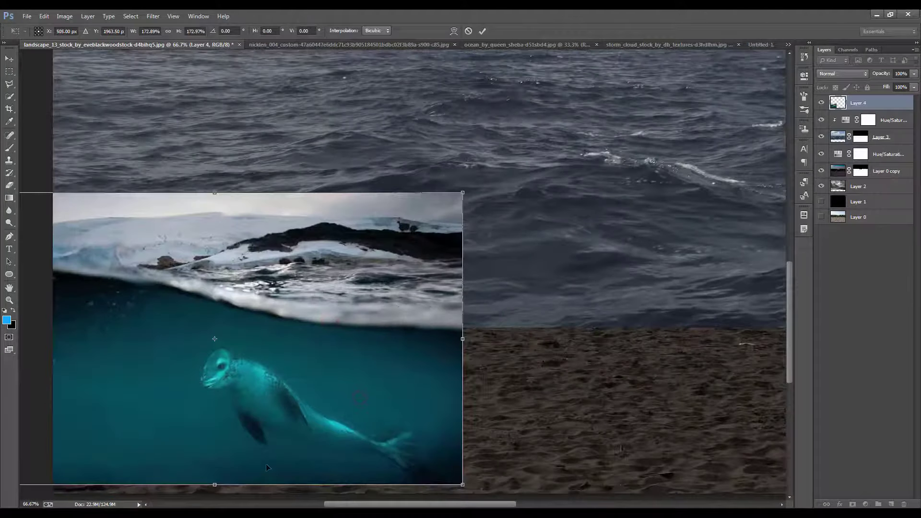
key("Return")
Add empty Layer 5 above the seal photo and switch to the Clone Stamp.
key("b")
key("ctrl+minus")
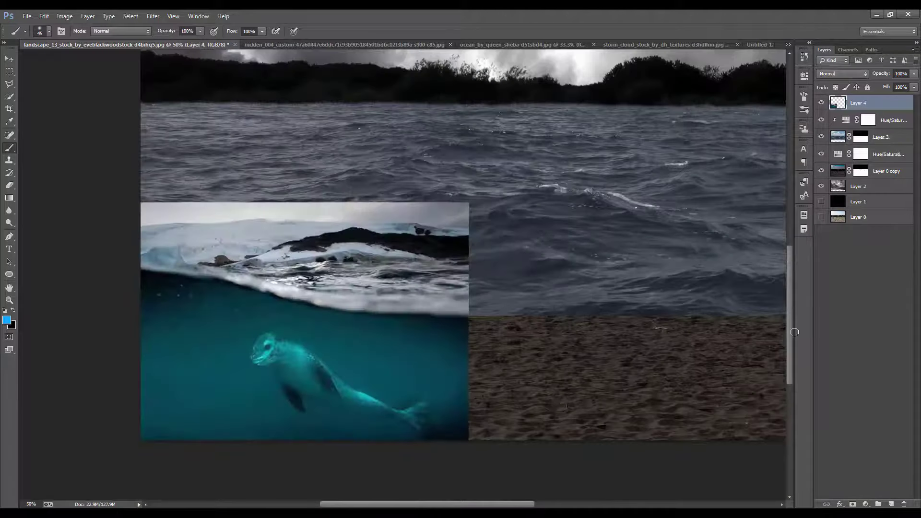
left_click(891, 504)
key("s")
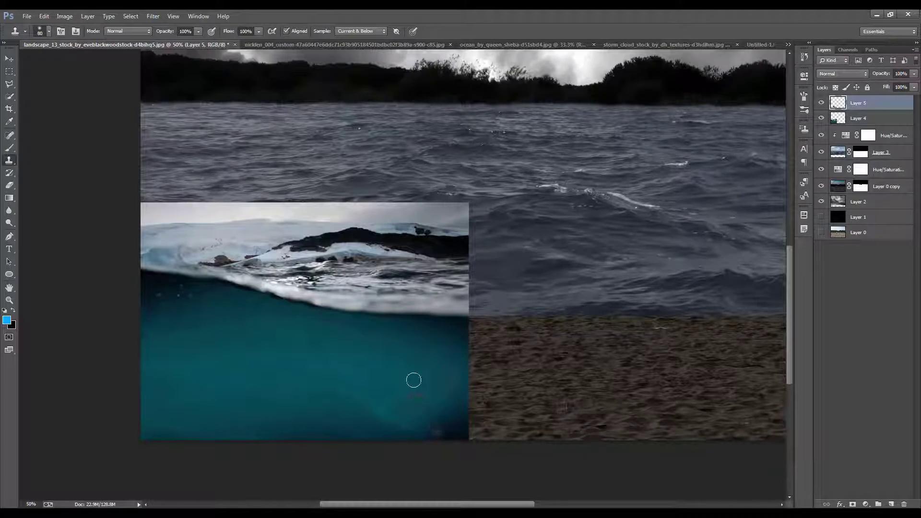
Mask Layer 4 and paint black over the underwater photo's icy surface.
key("ctrl+minus")
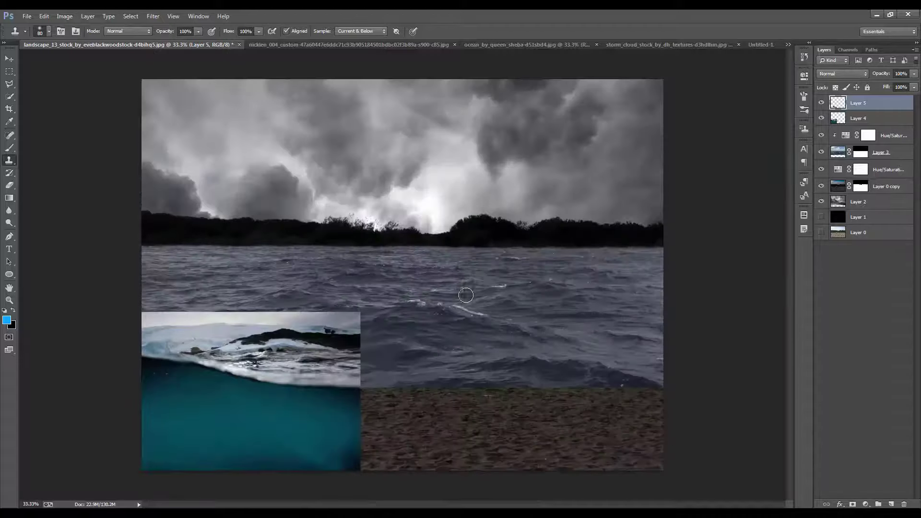
key("b")
key("d")
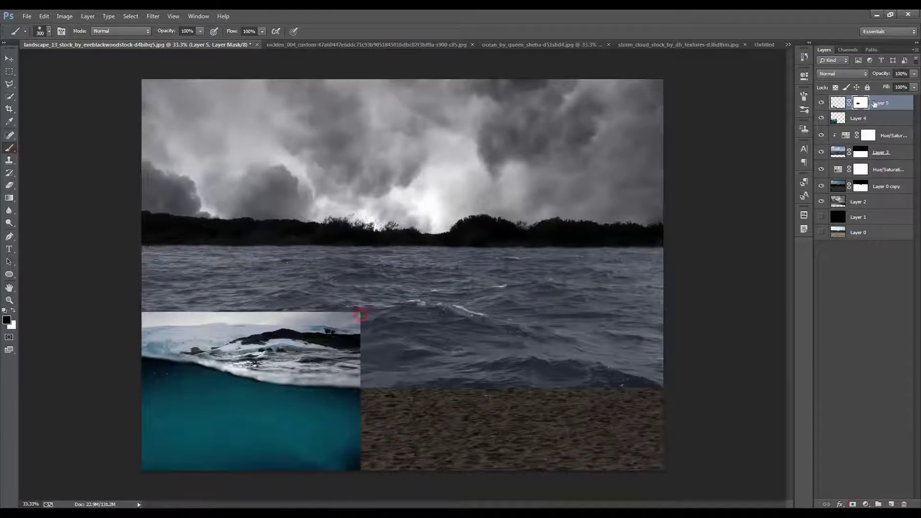
left_click(837, 102)
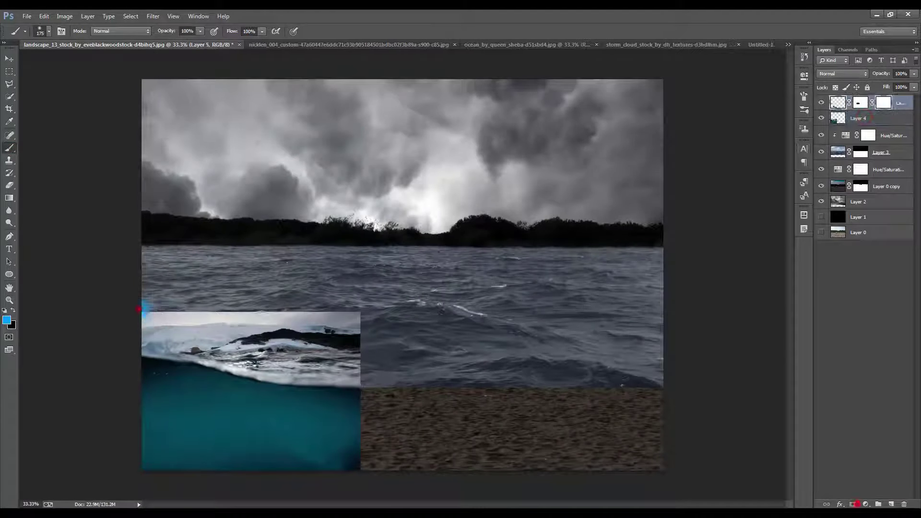
left_click(865, 124)
left_click(853, 505)
key("d")
left_click_drag(160, 319, 359, 331)
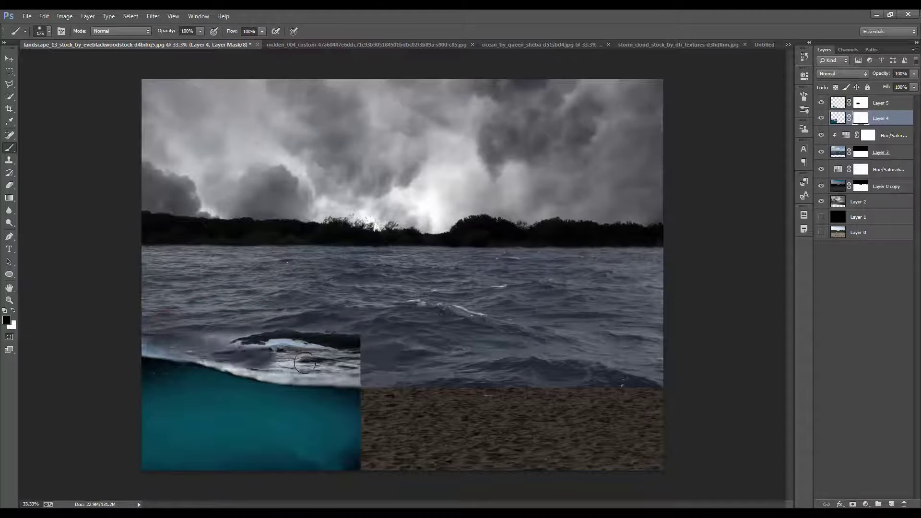
left_click_drag(144, 346, 238, 341)
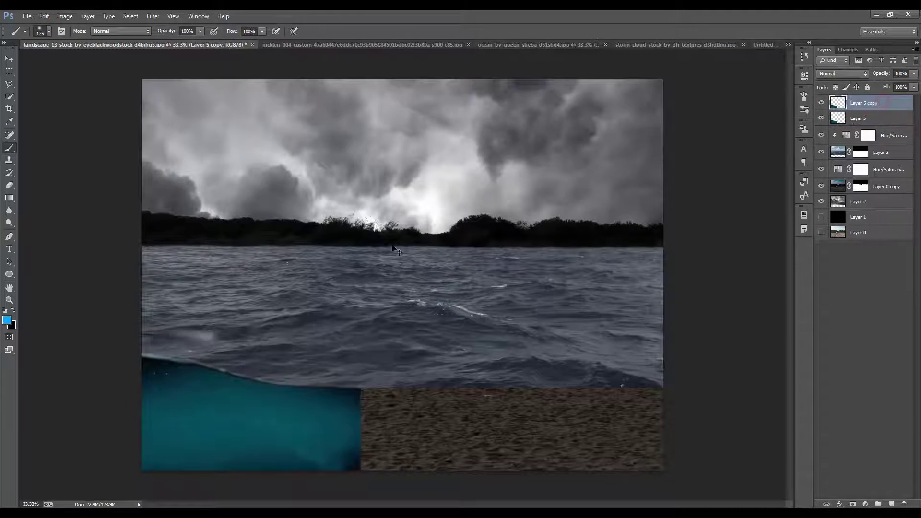
Duplicate the teal water to the right and flip the copy horizontally and vertically.
mouse_move(239, 402)
left_mouse_down()
mouse_move(496, 407)
mouse_move(547, 479)
left_mouse_up()
key("ctrl+t")
right_click(424, 412)
left_click(441, 382)
right_click(540, 408)
left_click(547, 395)
key("Return")
Position the mirrored teal copy over the sand.
key("b")
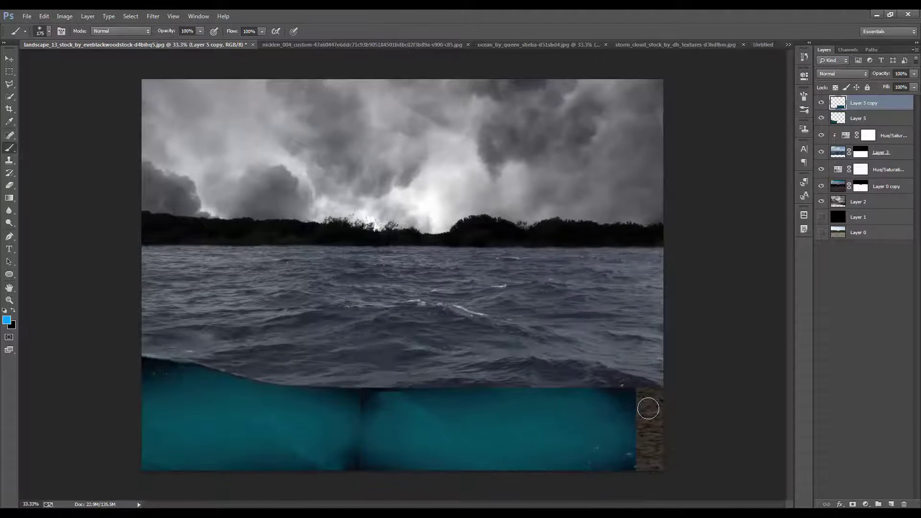
key("ctrl+t")
mouse_move(580, 413)
left_mouse_down()
mouse_move(521, 446)
mouse_move(521, 379)
left_mouse_up()
left_click_drag(539, 418, 509, 419)
key("Return")
Mask the teal copy, blending its pale patch into the waves, and choose another brush preset.
key("b")
key("d")
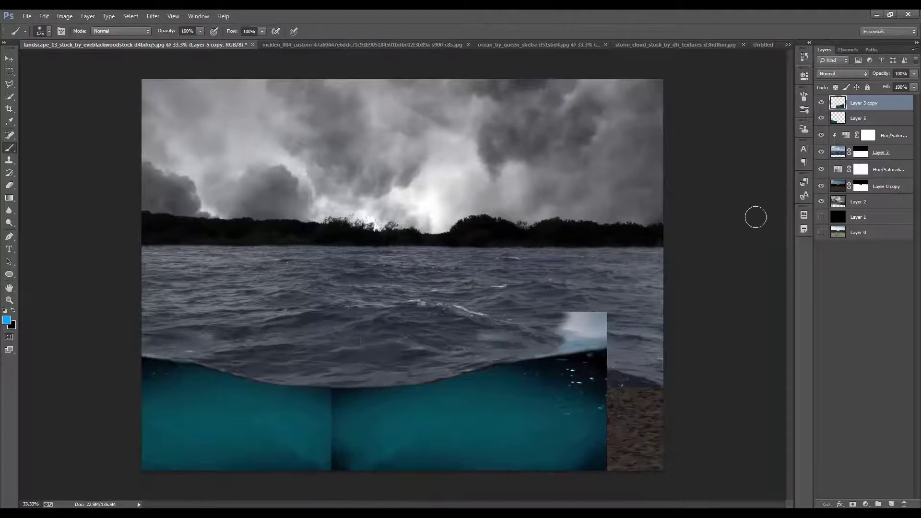
left_click(852, 504)
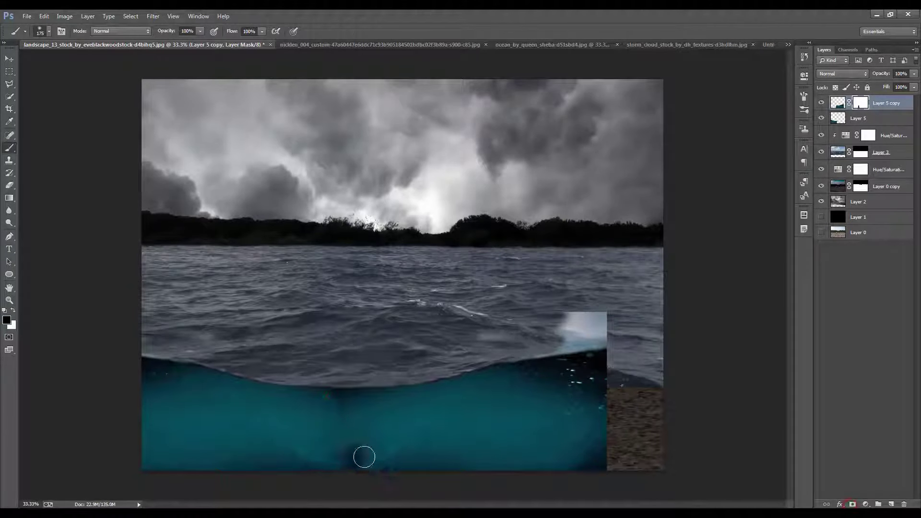
mouse_move(556, 316)
left_mouse_down()
mouse_move(565, 360)
mouse_move(471, 366)
left_mouse_up()
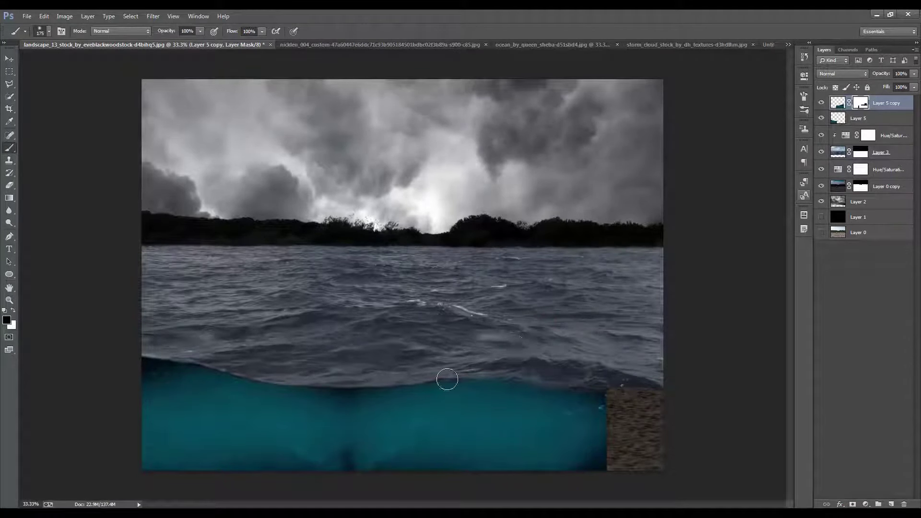
left_click_drag(576, 383, 592, 382)
key("x")
left_click(49, 31)
double_click(86, 83)
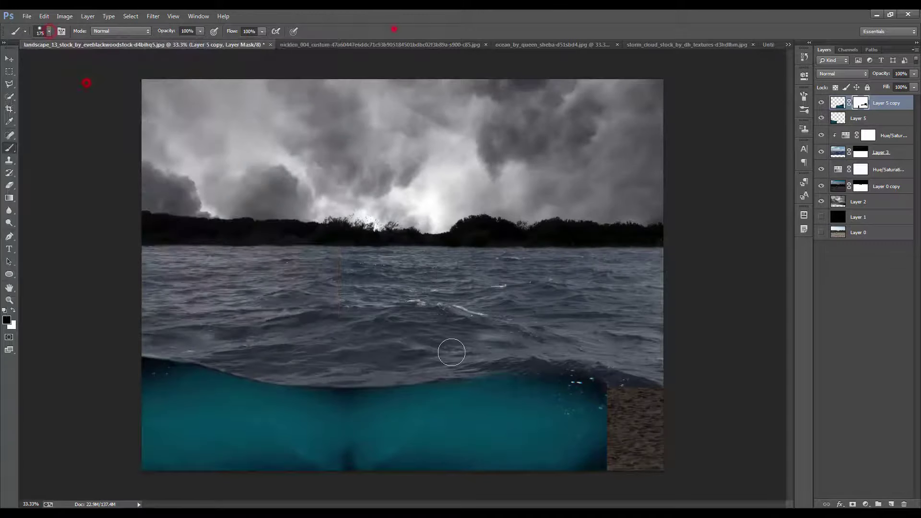
Duplicate the copy again, flip it vertically, and stretch it over the remaining sand.
key("ctrl+j")
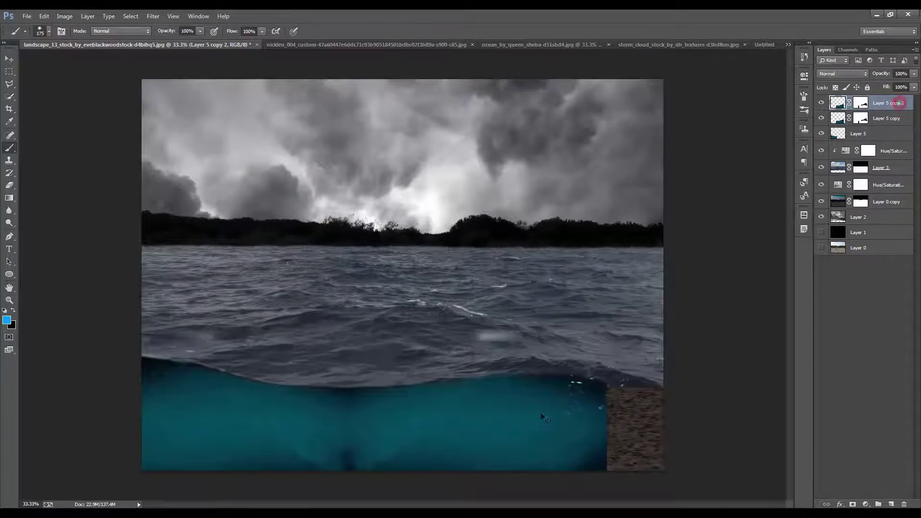
key("ctrl+t")
left_click_drag(710, 416, 772, 417)
right_click(632, 397)
left_click(662, 389)
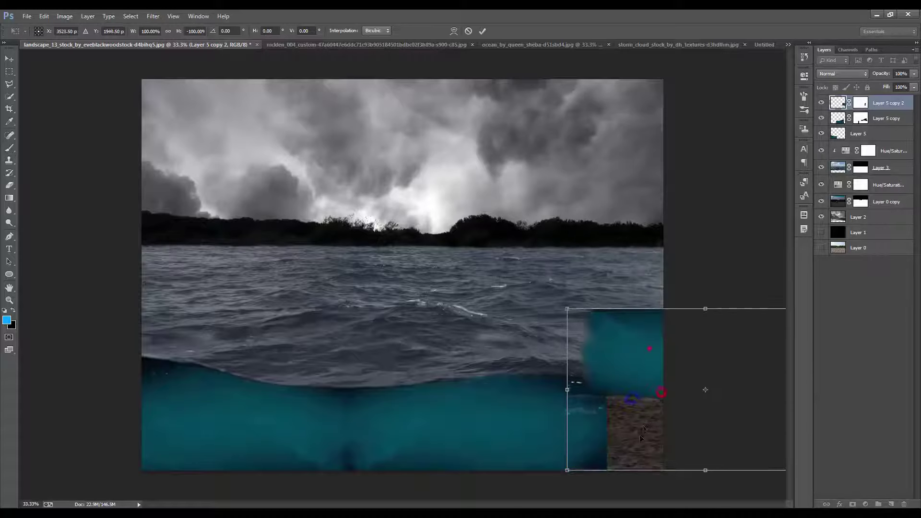
left_click_drag(567, 307, 586, 414)
key("ctrl+minus")
key("Return")
key("ctrl+0")
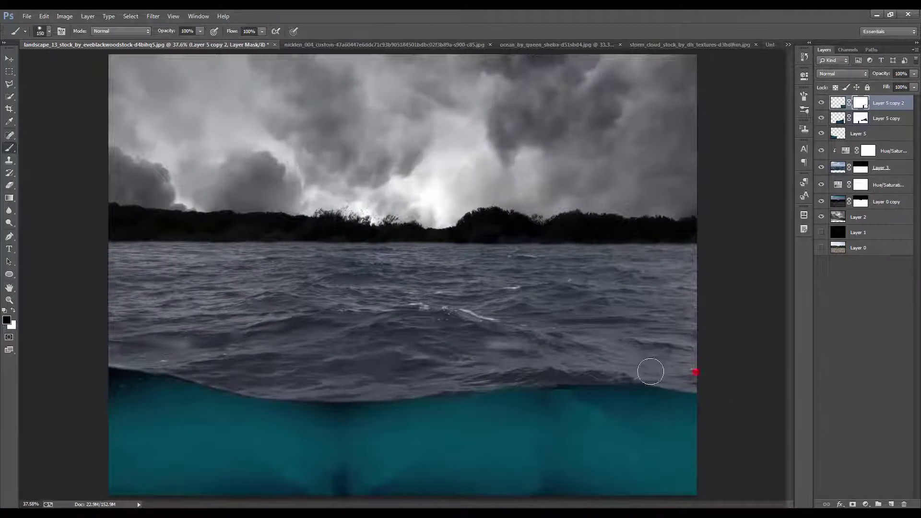
Merge the teal water layers into one and add an empty layer on top.
left_click(858, 133, "shift")
key("ctrl+e")
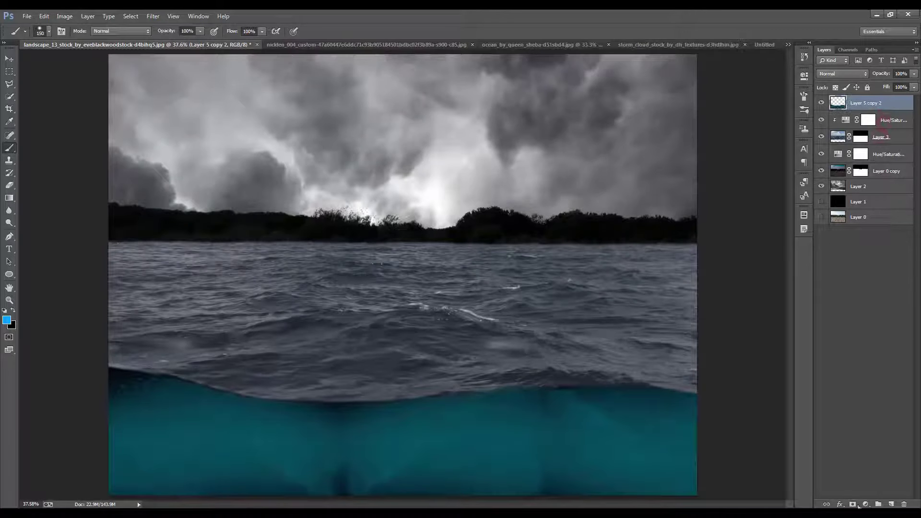
left_click(890, 504)
Clone over the dark streaks at the bottom and left waterline, then merge down.
key("s")
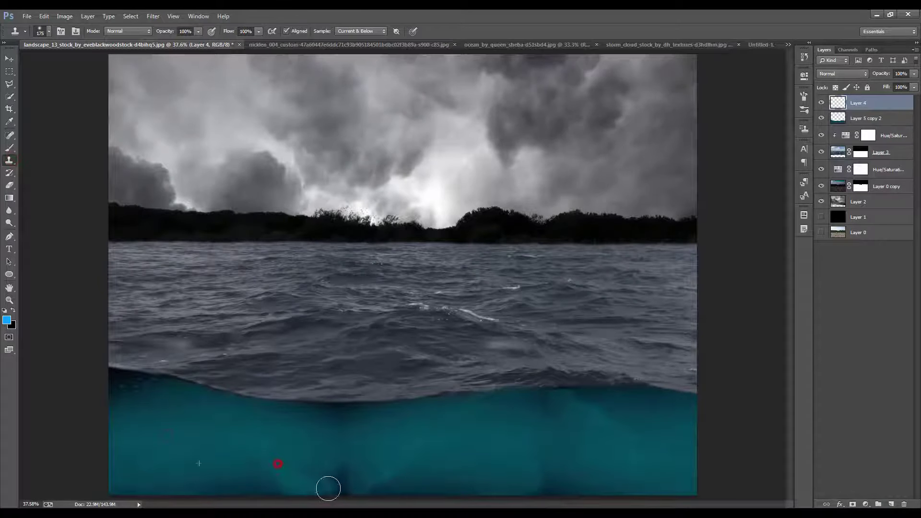
left_click_drag(328, 488, 633, 489)
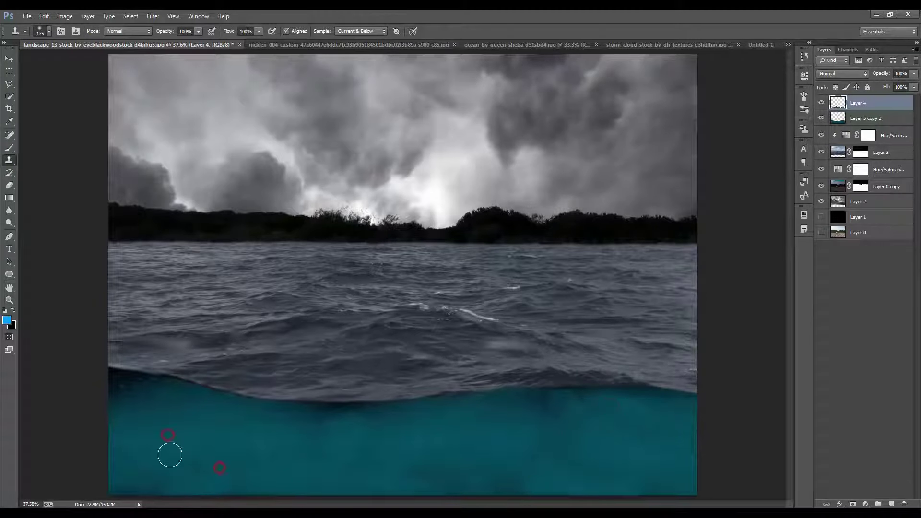
mouse_move(163, 403)
left_mouse_down()
mouse_move(102, 376)
mouse_move(183, 401)
left_mouse_up()
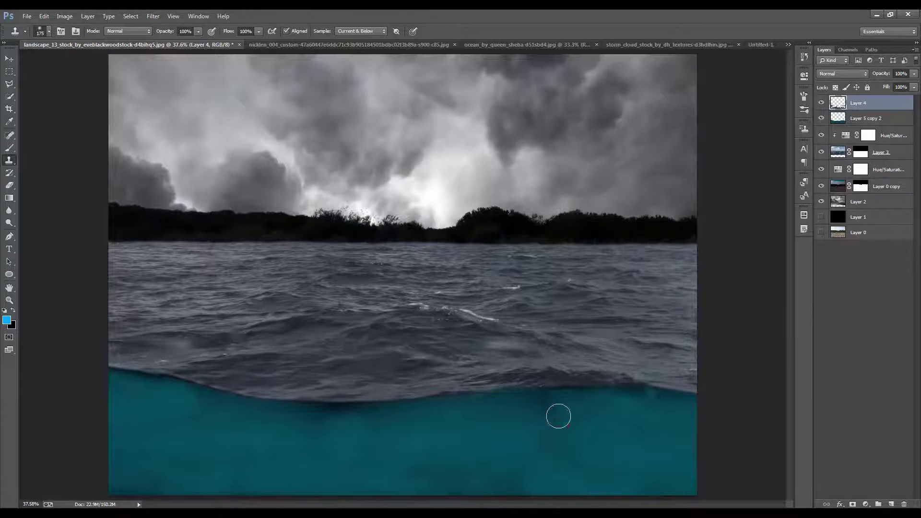
key("ctrl+e")
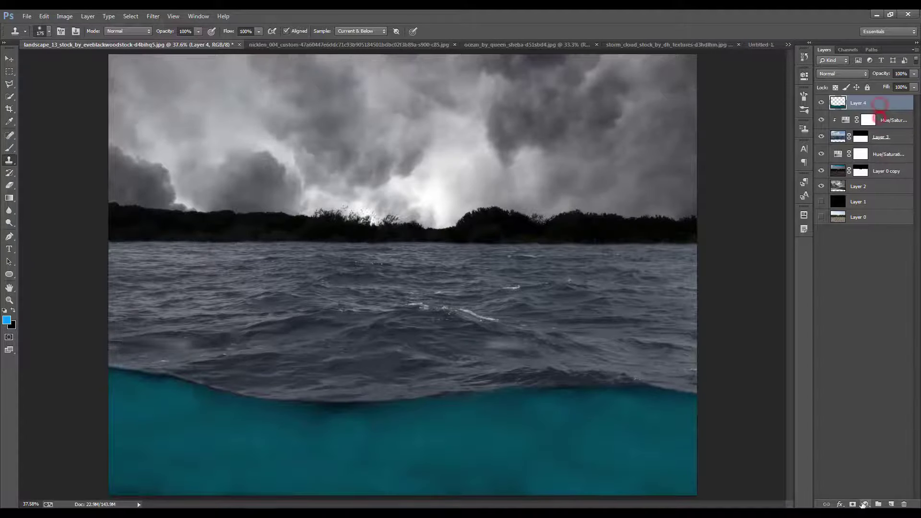
Add a Hue/Saturation layer clipped to the water with Saturation -31.
left_click(865, 504)
left_click(850, 387)
left_click(719, 230)
mouse_move(722, 155)
left_mouse_down()
mouse_move(704, 154)
mouse_move(735, 136)
mouse_move(684, 153)
left_mouse_up()
left_click(776, 69)
Close the leftover seal, ocean and storm cloud source photos.
left_click(484, 44)
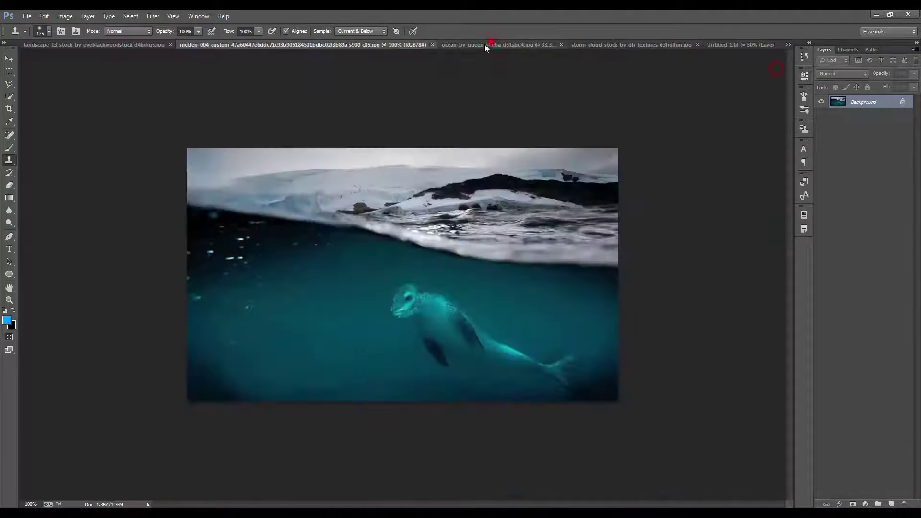
left_click(432, 45)
left_click(462, 45)
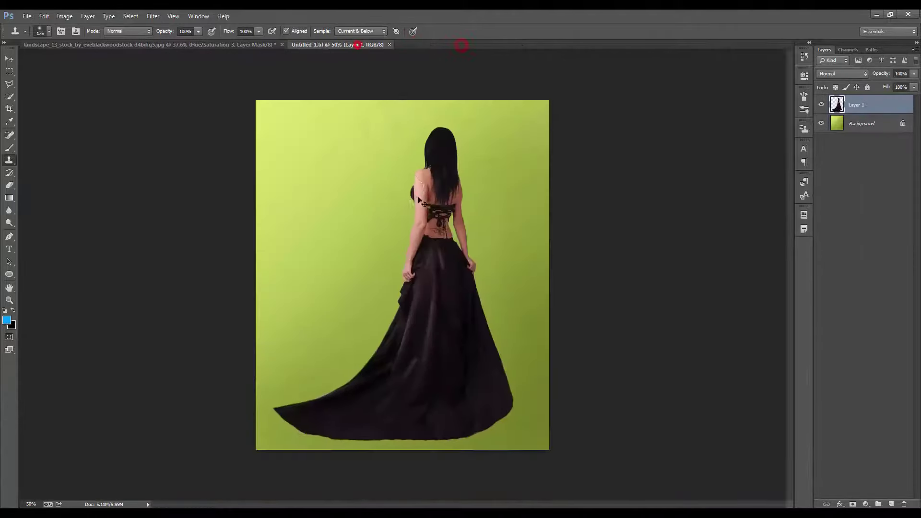
Position the woman mid-sea, then paint a layer mask to blend her into the waves.
left_click_drag(515, 327, 410, 294)
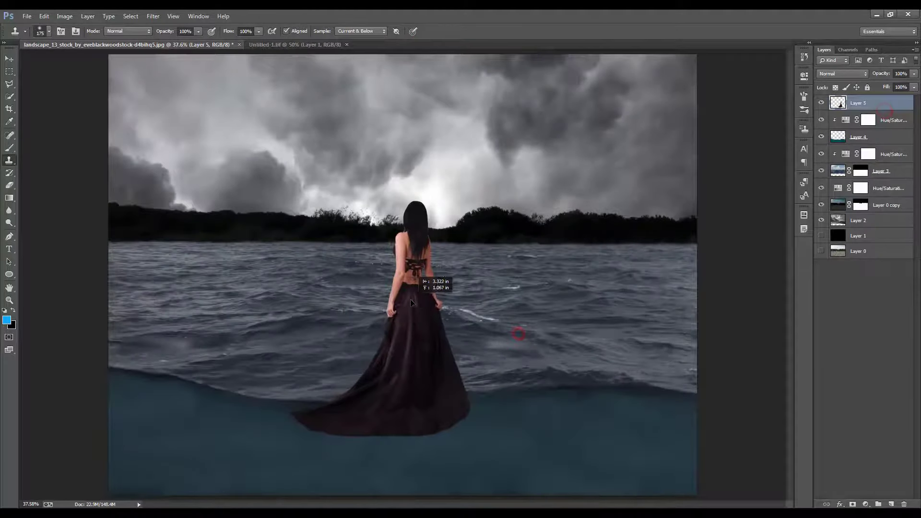
key("ctrl+plus")
key("ctrl+plus")
left_click(852, 505)
key("b")
scroll(329, 422, "down", 2)
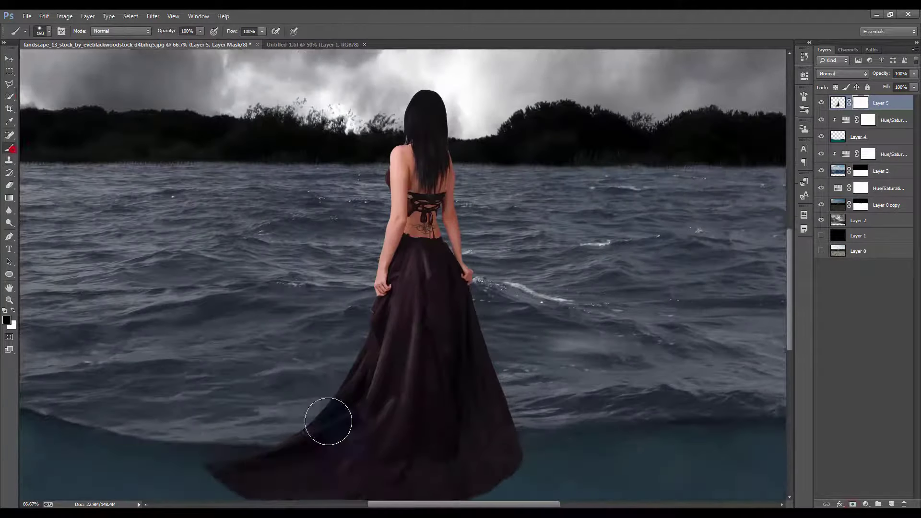
scroll(329, 422, "down", 1)
mouse_move(329, 422)
left_mouse_down()
mouse_move(432, 395)
mouse_move(474, 294)
mouse_move(271, 430)
left_mouse_up()
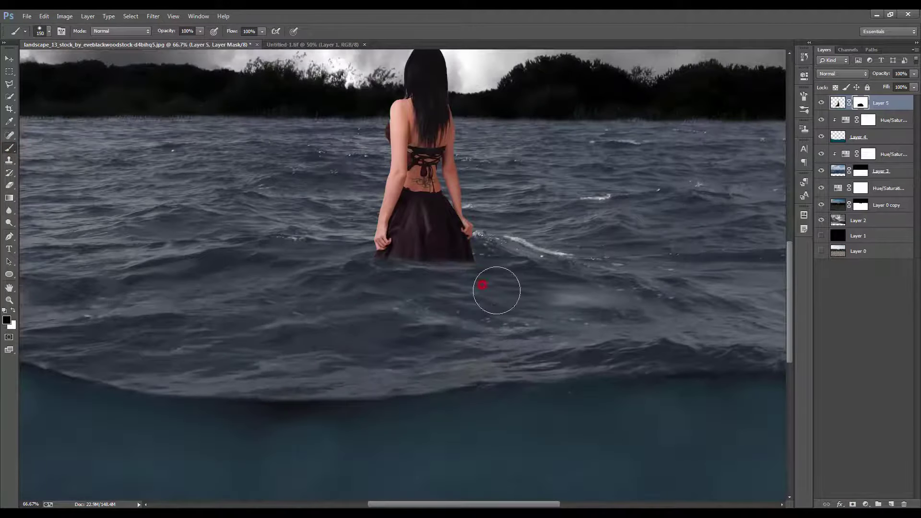
key("ctrl+minus")
key("ctrl+minus")
key("ctrl+plus")
key("ctrl+plus")
Free-transform Layer 5, shrinking the woman then enlarging her to stand prominently.
key("ctrl+t")
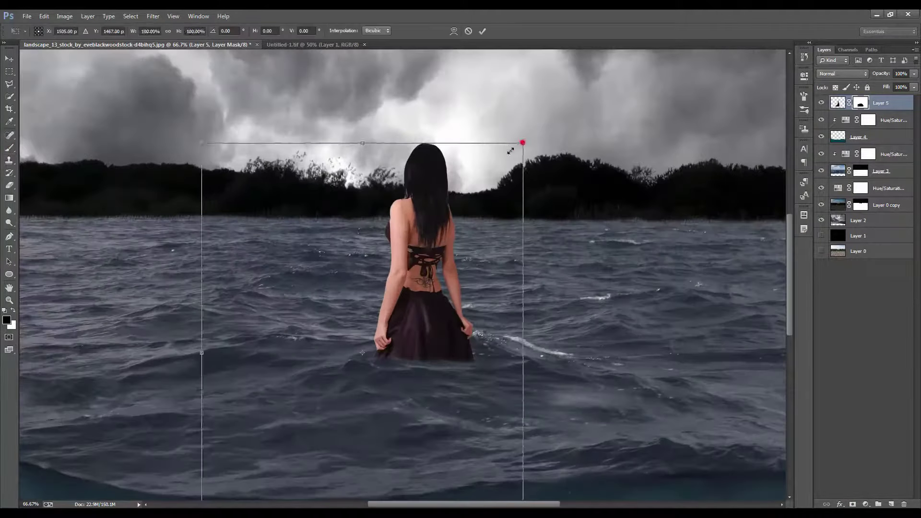
mouse_move(510, 151)
left_mouse_down()
mouse_move(457, 245)
mouse_move(481, 312)
left_mouse_up()
key("Return")
key("ctrl+0")
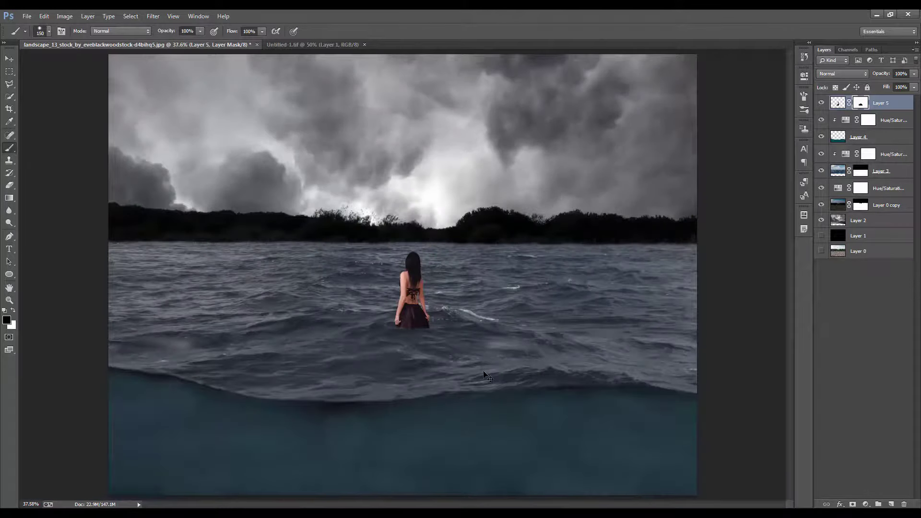
key("ctrl+plus")
key("ctrl+minus")
key("ctrl+t")
left_click_drag(442, 251, 474, 213)
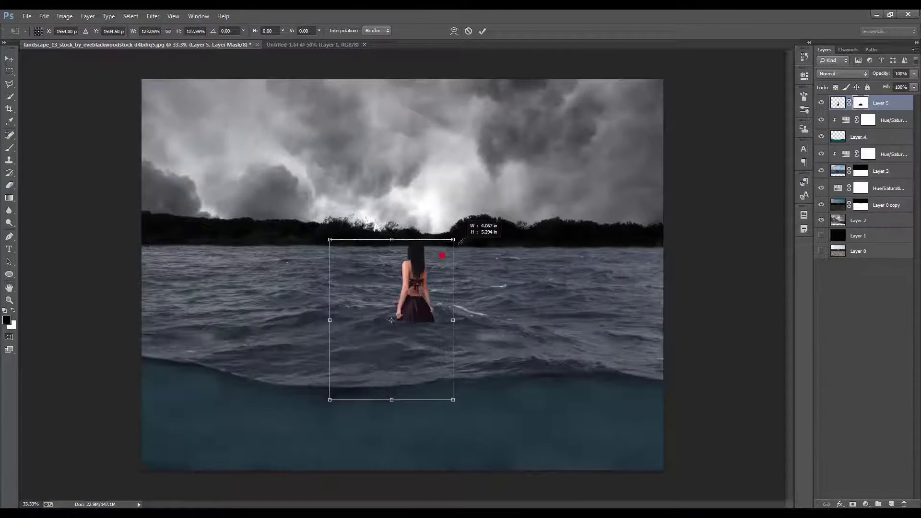
key("Return")
Rotate the splash layer so it follows the woman's waist.
left_click(43, 31)
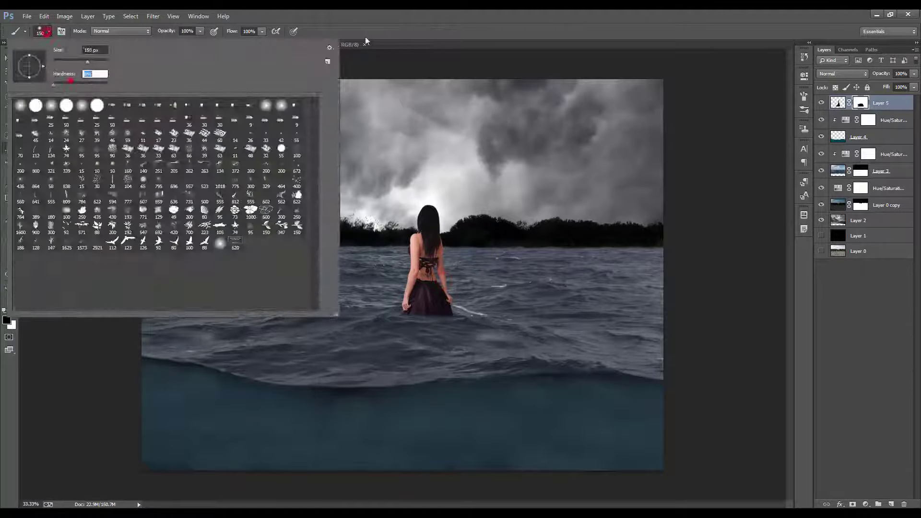
left_click(403, 323)
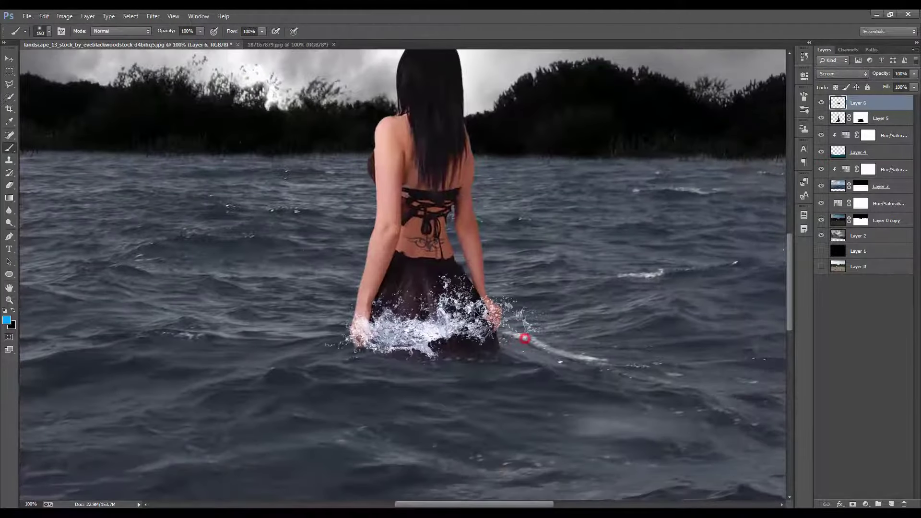
key("ctrl+t")
left_click_drag(487, 309, 505, 289)
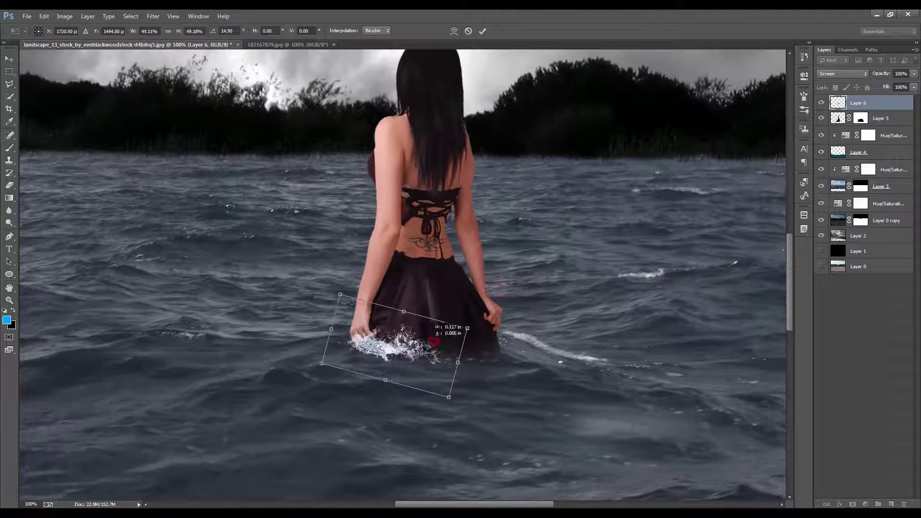
key("Return")
Duplicate the splash, flip it horizontally, and angle it across her waist on the right.
key("ctrl+j")
key("ctrl+t")
right_click(420, 345)
left_click(465, 486)
left_click_drag(438, 352, 514, 355)
right_click(514, 355)
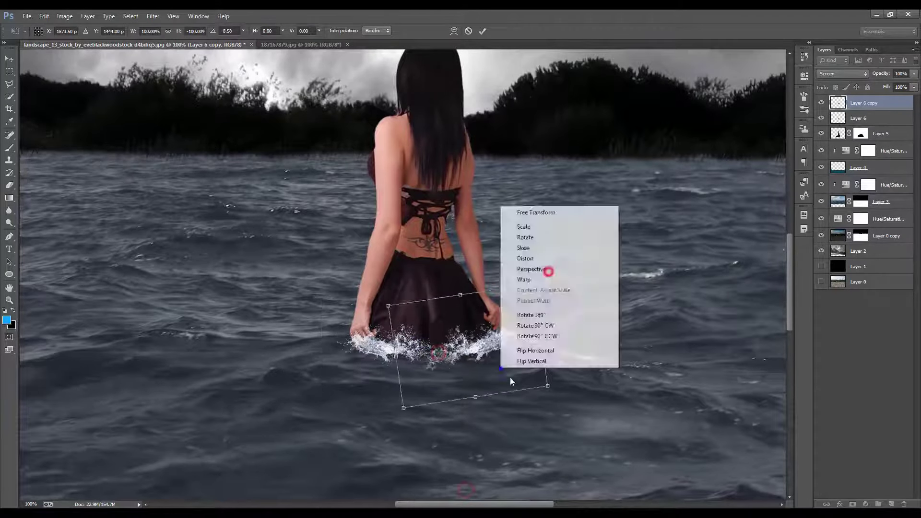
left_click(545, 269)
left_click_drag(574, 294, 527, 358)
key("Return")
Merge the splash layers and add clipped Hue/Saturation layers, saturation about -55.
key("ctrl+minus")
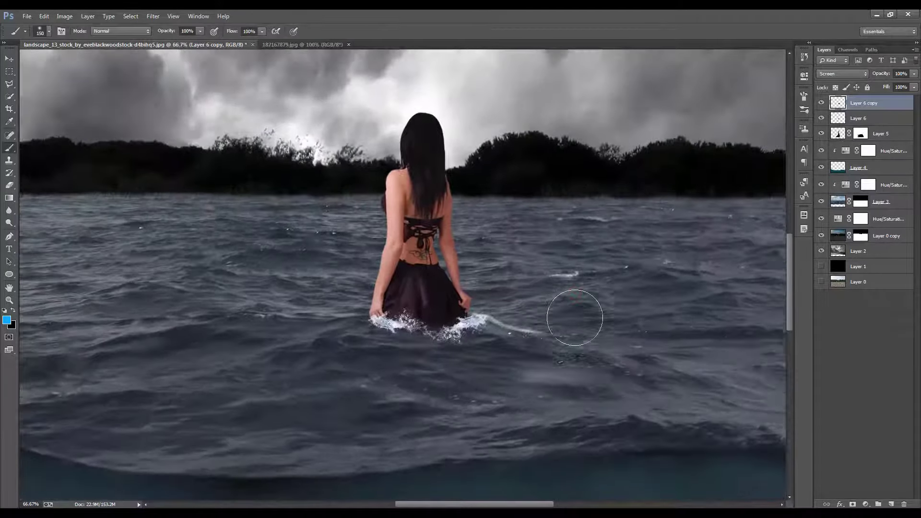
right_click(852, 285)
left_click(853, 314)
left_click(865, 504)
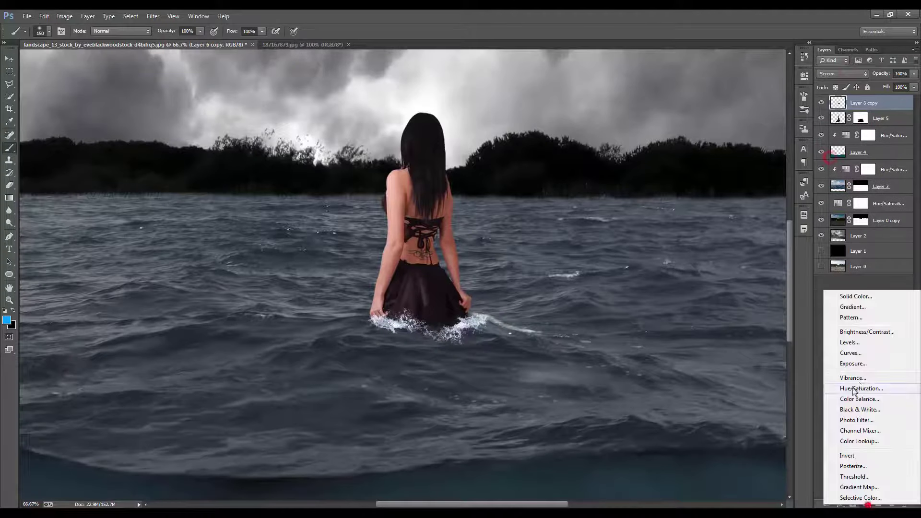
left_click(852, 389)
left_click(865, 504)
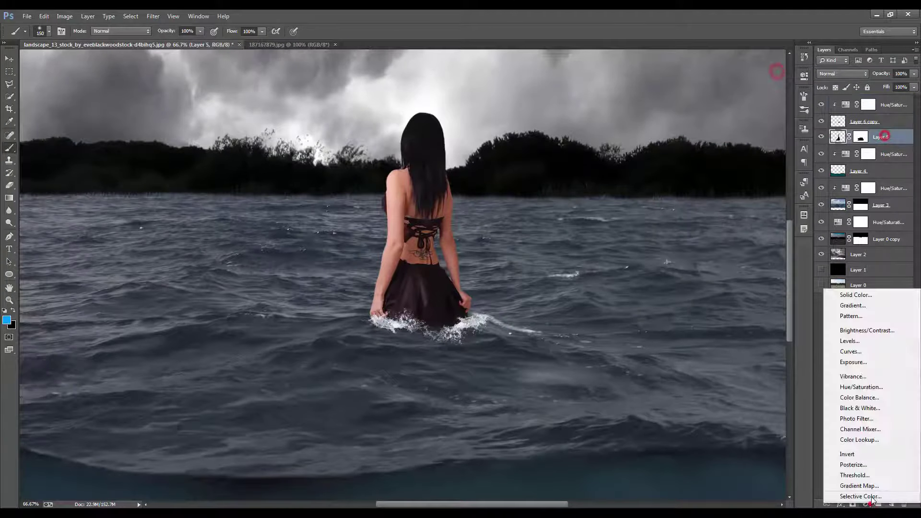
left_click(855, 388)
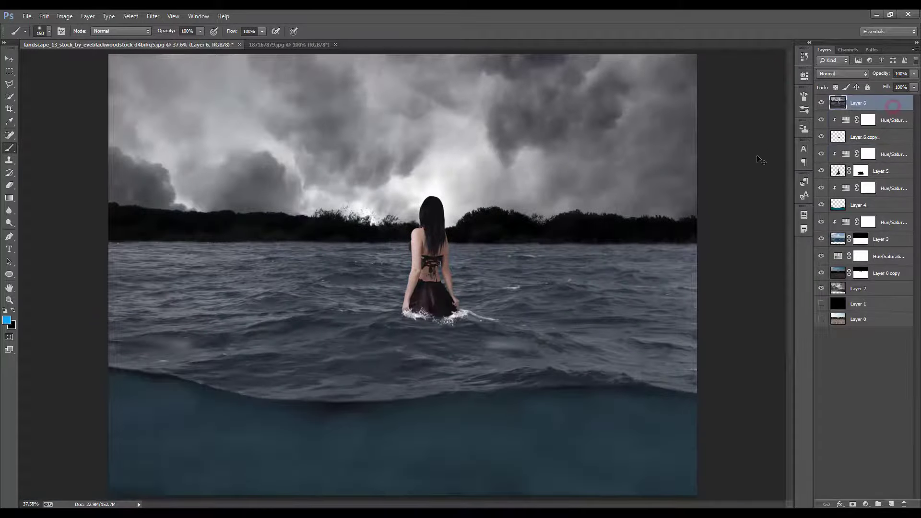
In Camera Raw, cool the temperature, lower exposure and raise contrast.
key("ctrl+shift+a")
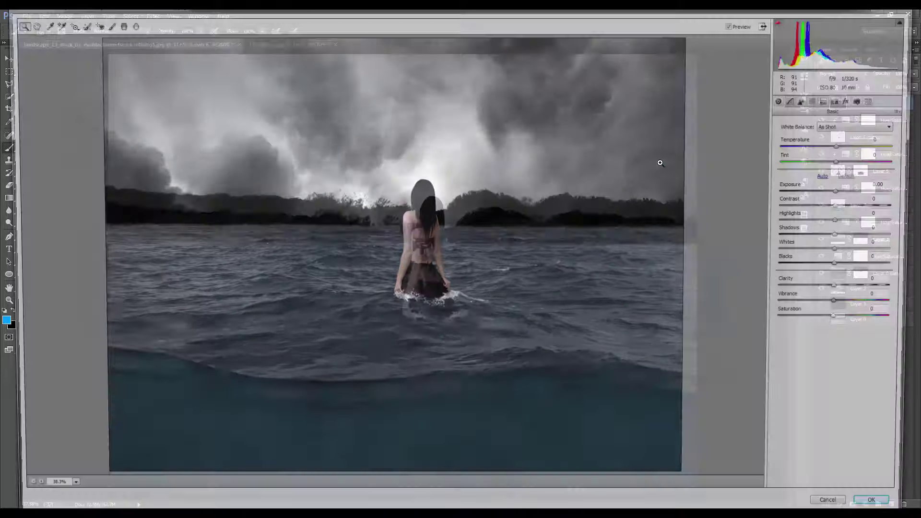
left_click_drag(851, 145, 844, 145)
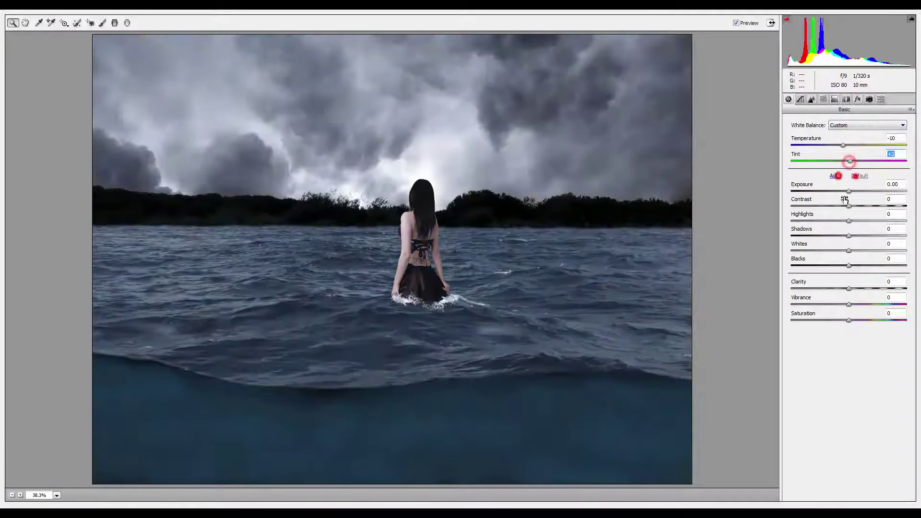
mouse_move(849, 190)
left_mouse_down()
mouse_move(856, 206)
mouse_move(841, 220)
mouse_move(864, 236)
left_mouse_up()
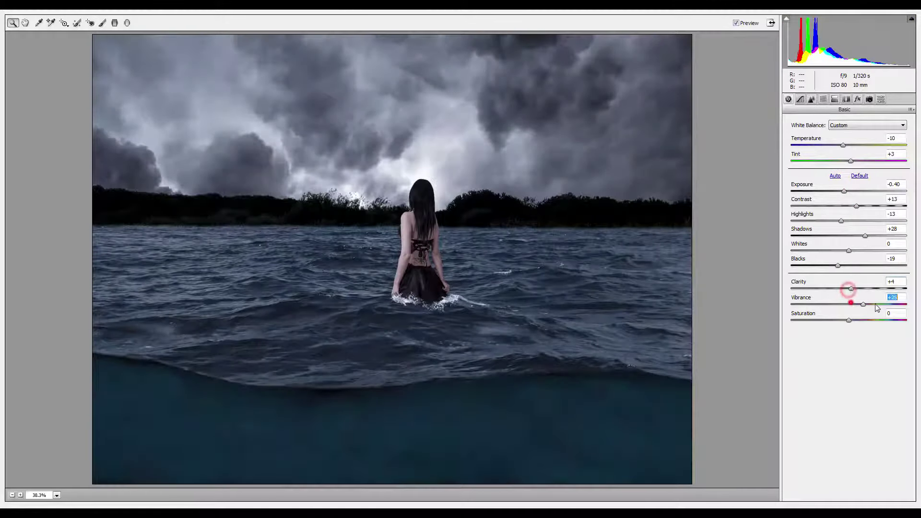
Darken the lower water and sky with graduated filters, set split toning, and apply.
key("g")
left_click_drag(426, 437, 431, 311)
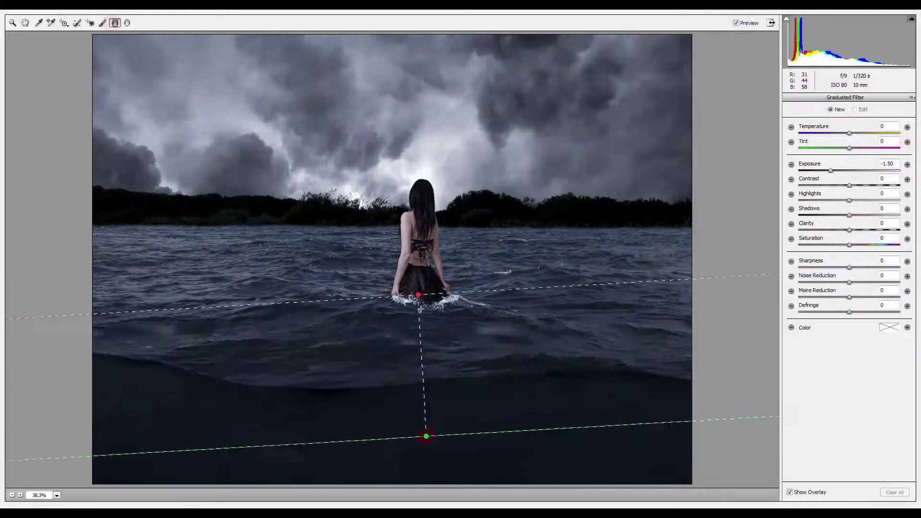
left_click_drag(325, 52, 377, 211)
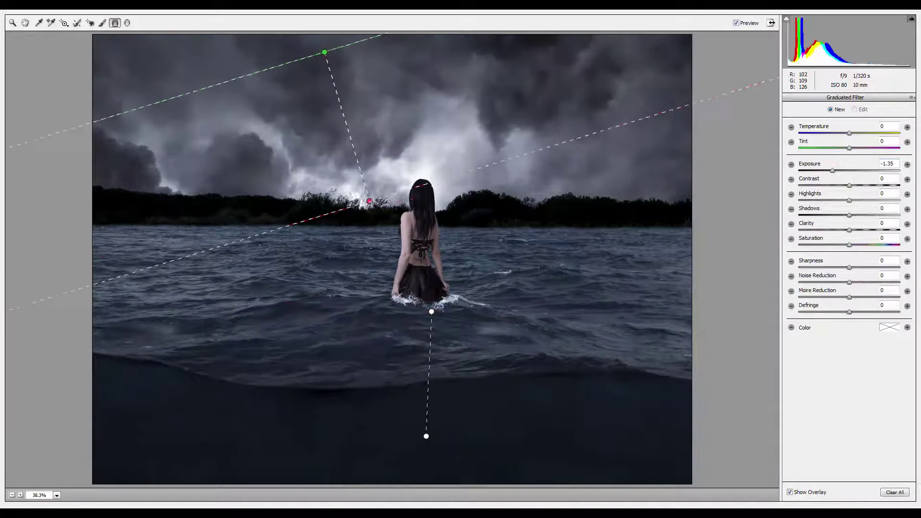
left_click_drag(831, 170, 827, 170)
left_click(26, 22)
left_click(835, 99)
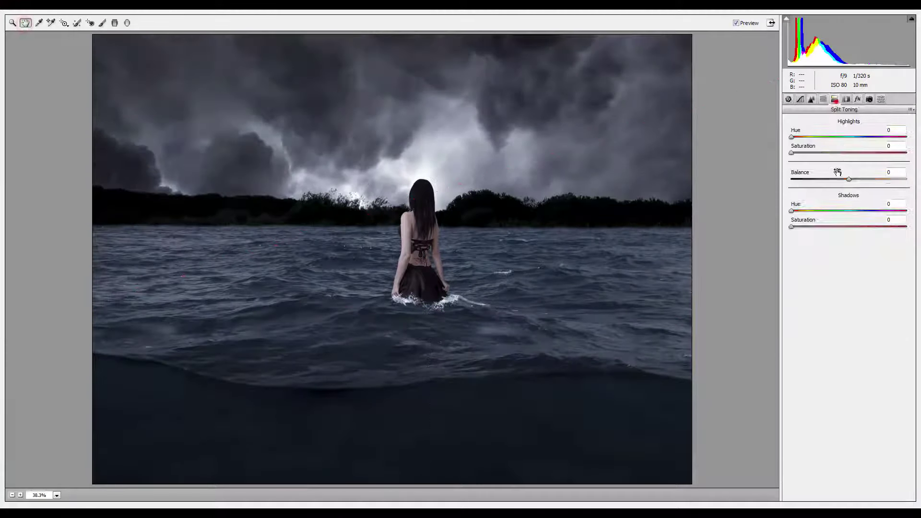
key("Return")
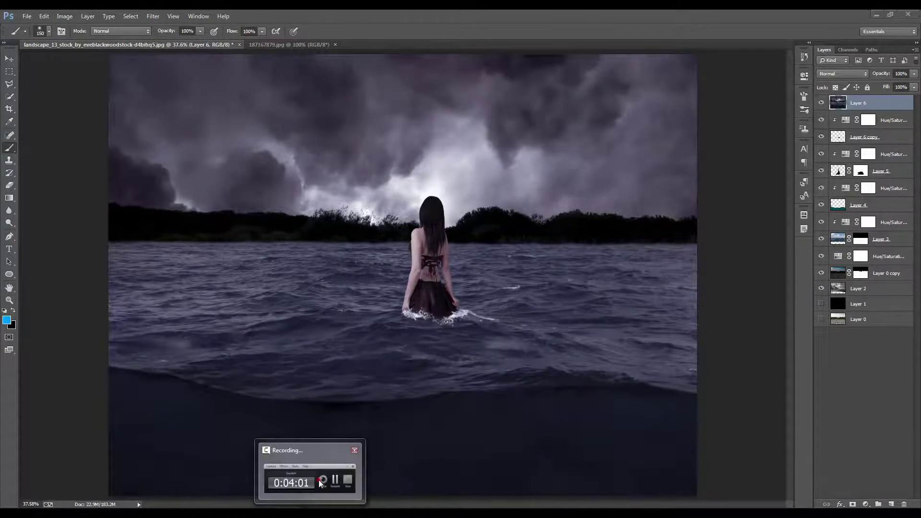
Duplicate the scene layer and apply Oil Paint with reduced shine.
key("ctrl+j")
left_click(153, 16)
left_click(165, 99)
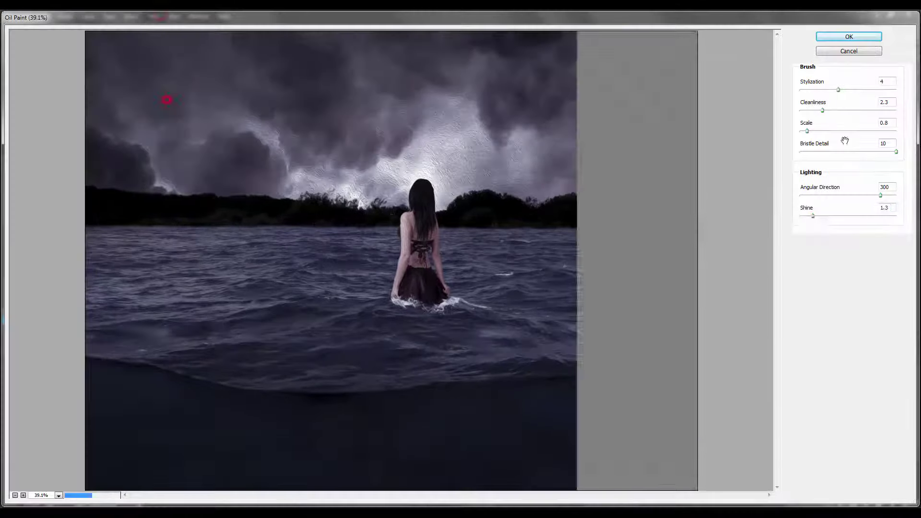
left_click(810, 215)
right_click(422, 88)
left_click(476, 146)
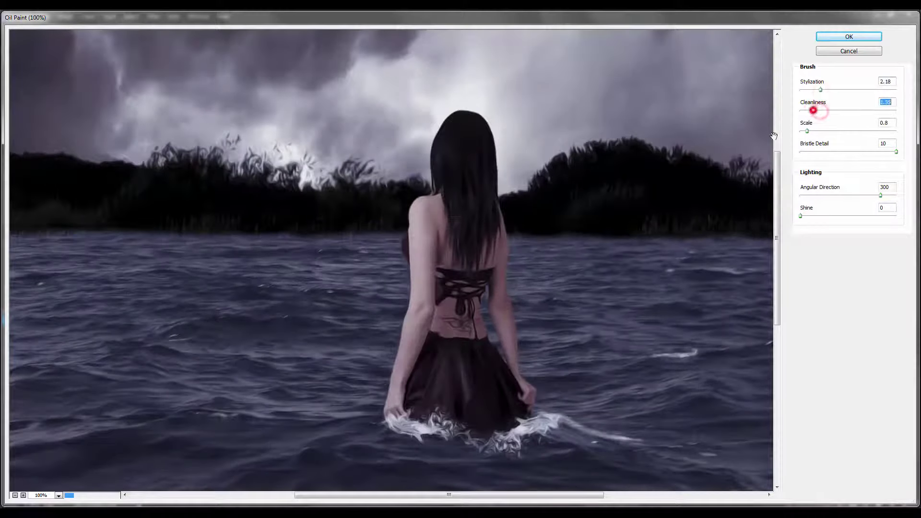
left_click(838, 36)
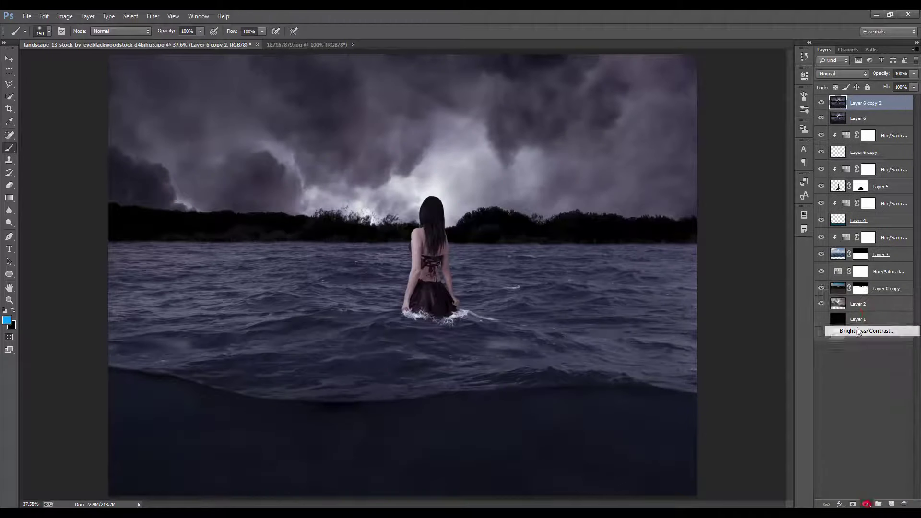
Add Brightness/Contrast, stamp visible, apply Portraiture at lowered opacity, then launch Color Efex Pro 4.
left_click(858, 331)
left_click(777, 72)
key("ctrl+shift+alt+e")
left_click(153, 16)
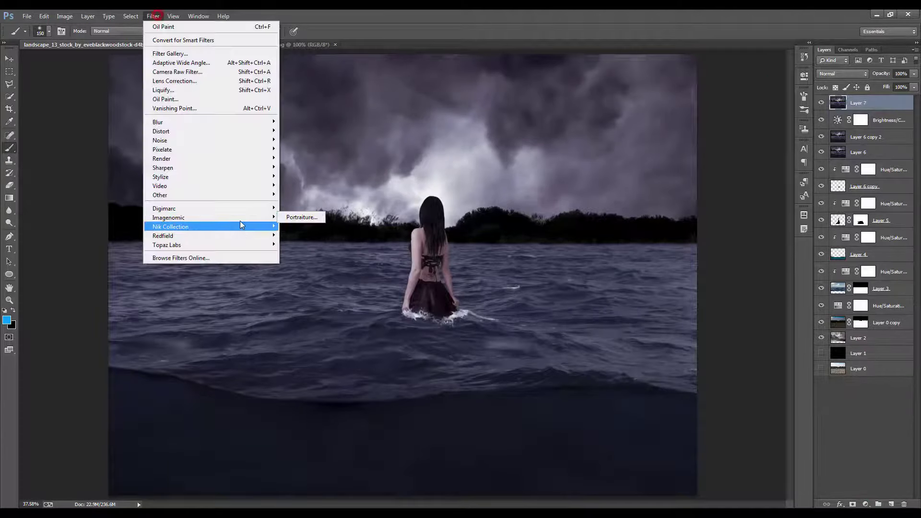
left_click(302, 216)
left_click(850, 52)
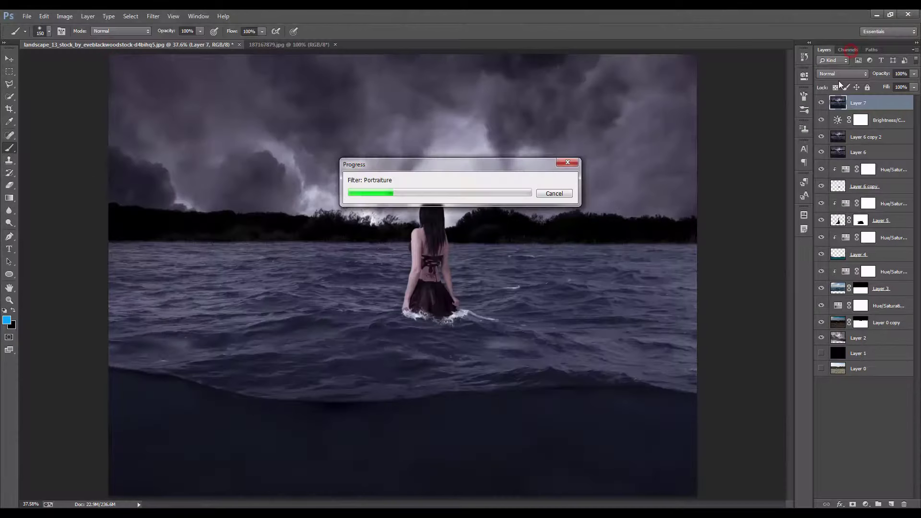
left_click_drag(884, 74, 813, 79)
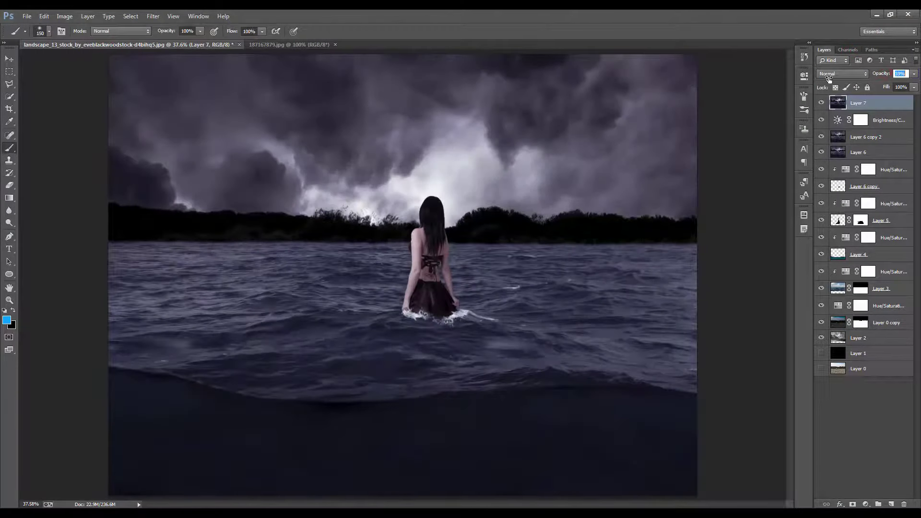
left_click(153, 16)
left_click(305, 238)
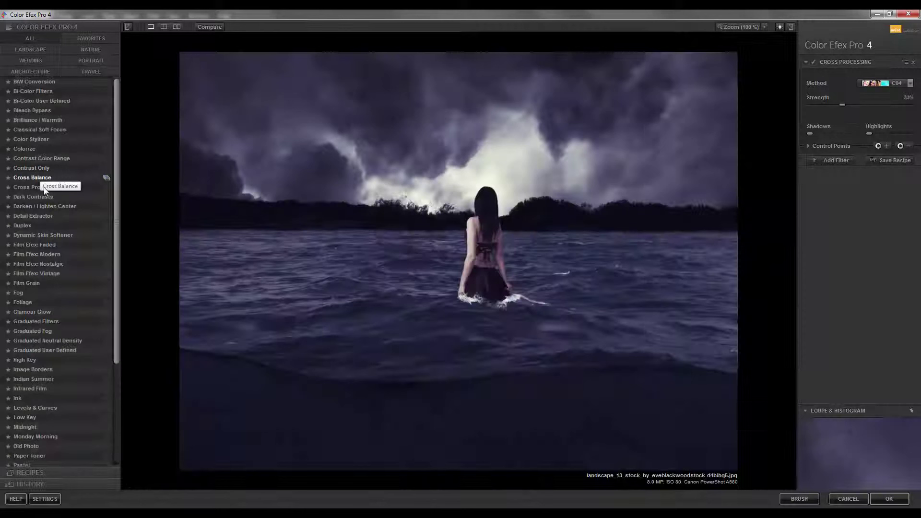
Set Cross Processing to LT04, add a Vignette with adjusted opacity, and try then disable Fog.
left_click(878, 83)
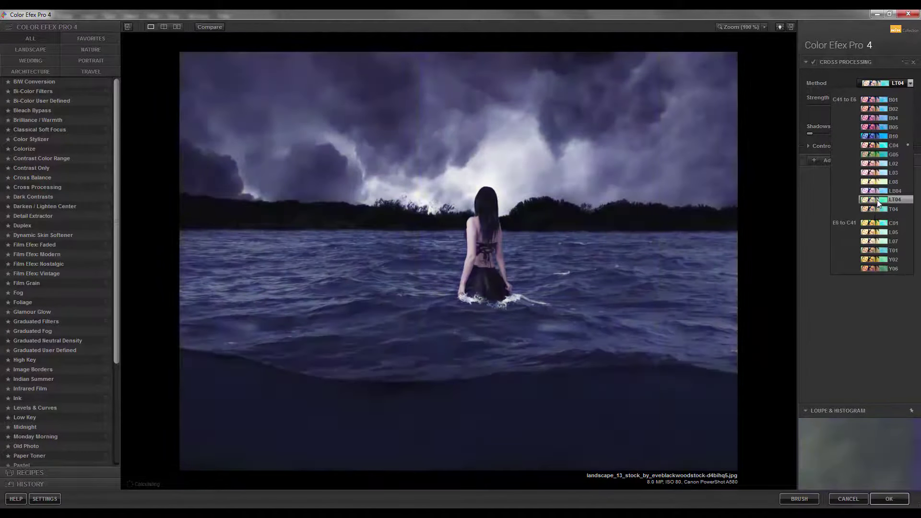
left_click(877, 200)
left_click(835, 160)
scroll(58, 336, "down", 5)
left_click(32, 433)
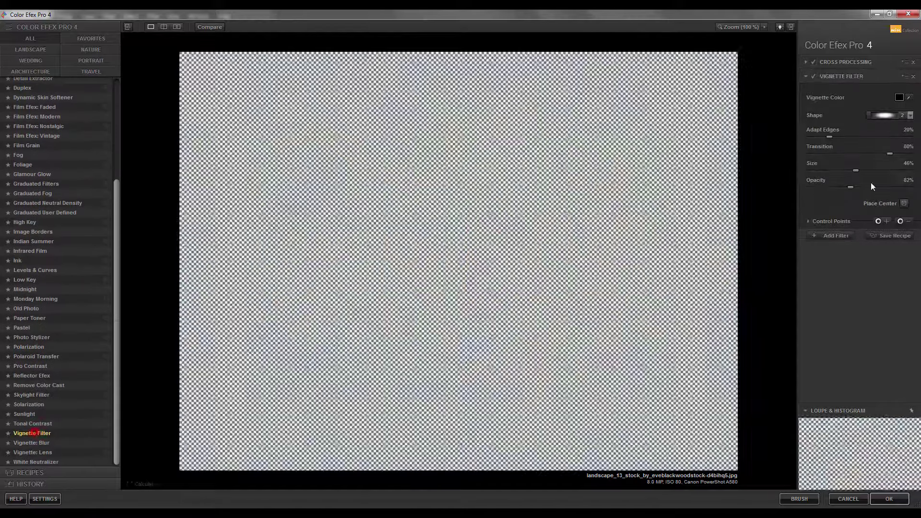
left_click(814, 187)
left_click(835, 236)
scroll(57, 240, "up", 2)
left_click(18, 212)
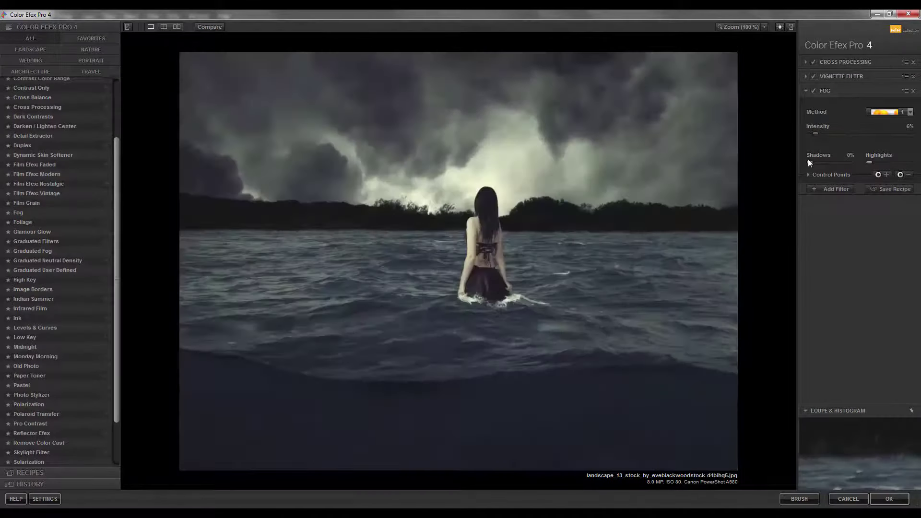
left_click(813, 91)
left_click(827, 190)
left_click(884, 501)
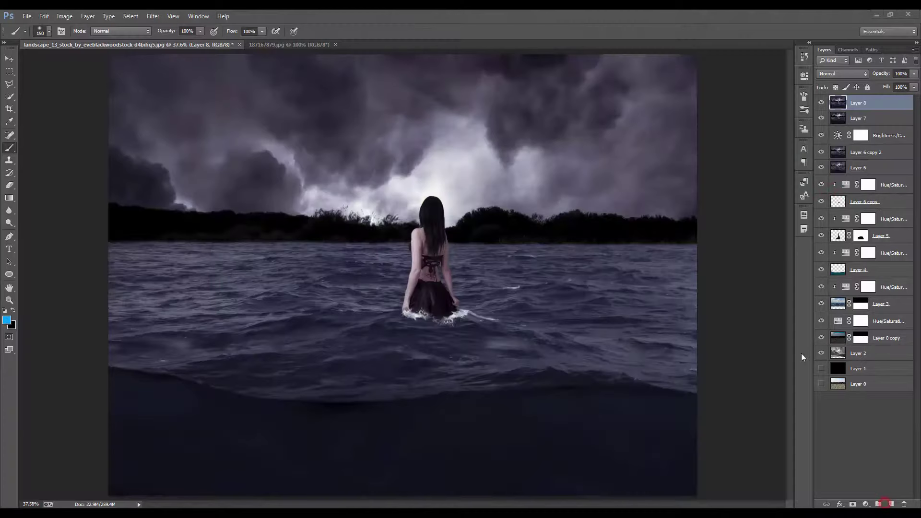